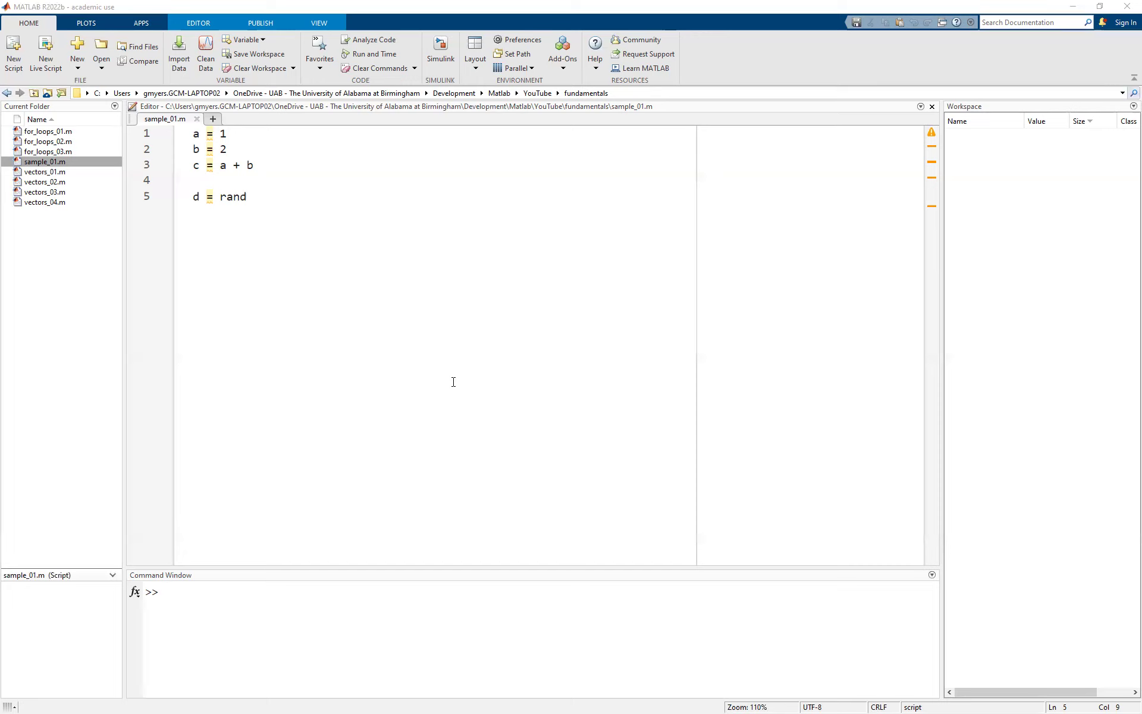
# Run sample_01.m from the Editor tab so the Workspace shows a=1, b=2, c=3, d=0.1320
pyautogui.click(310, 294)
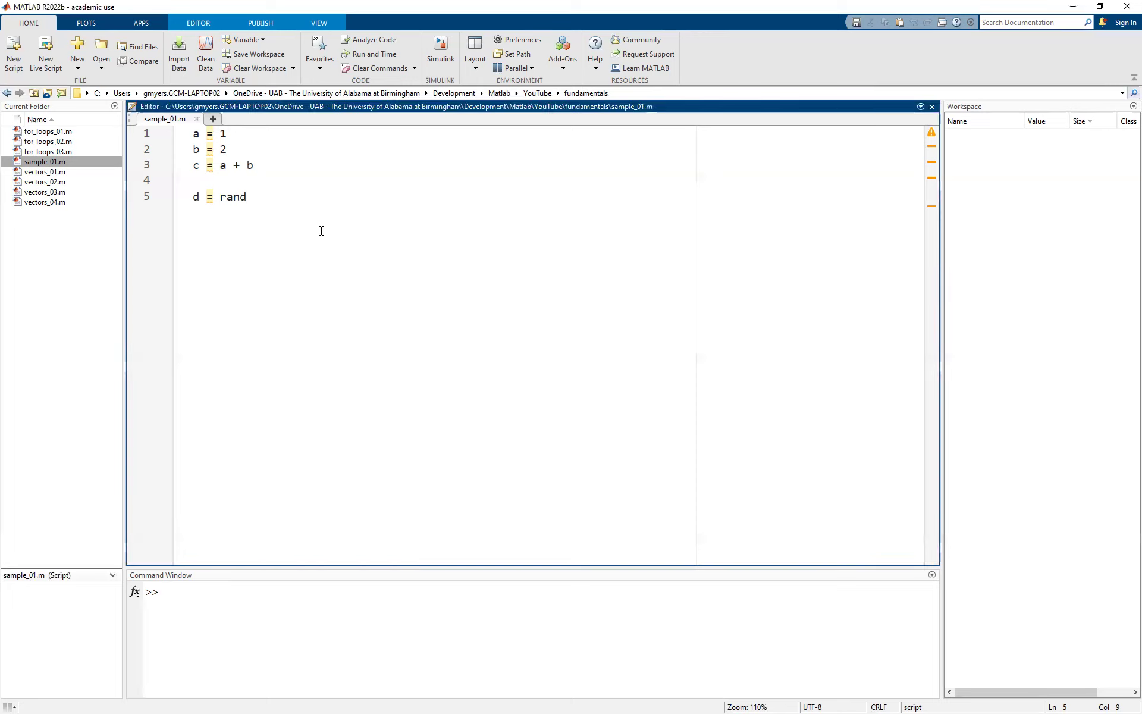
pyautogui.click(196, 22)
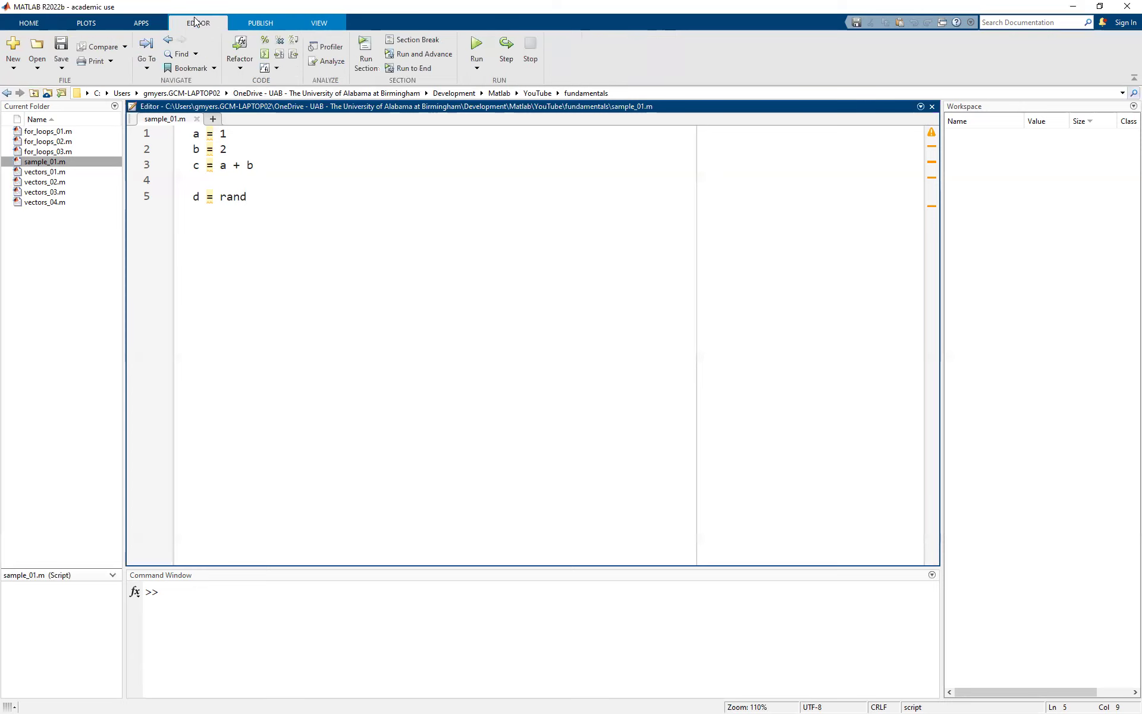
pyautogui.click(475, 48)
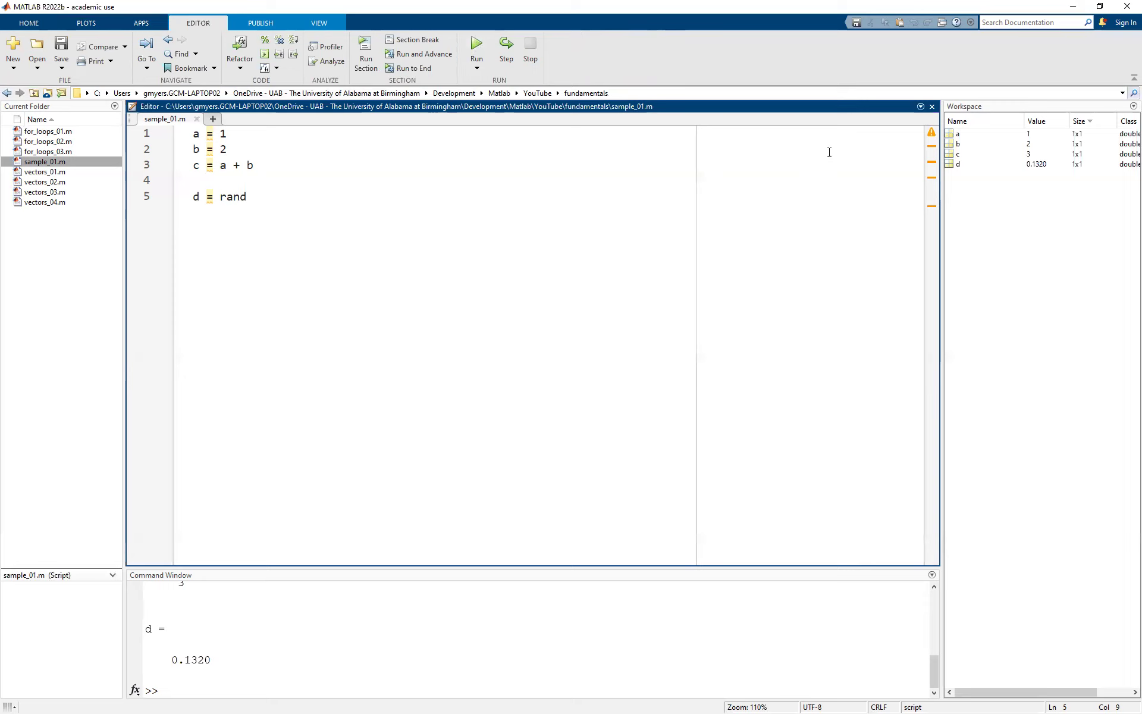
pyautogui.click(992, 269)
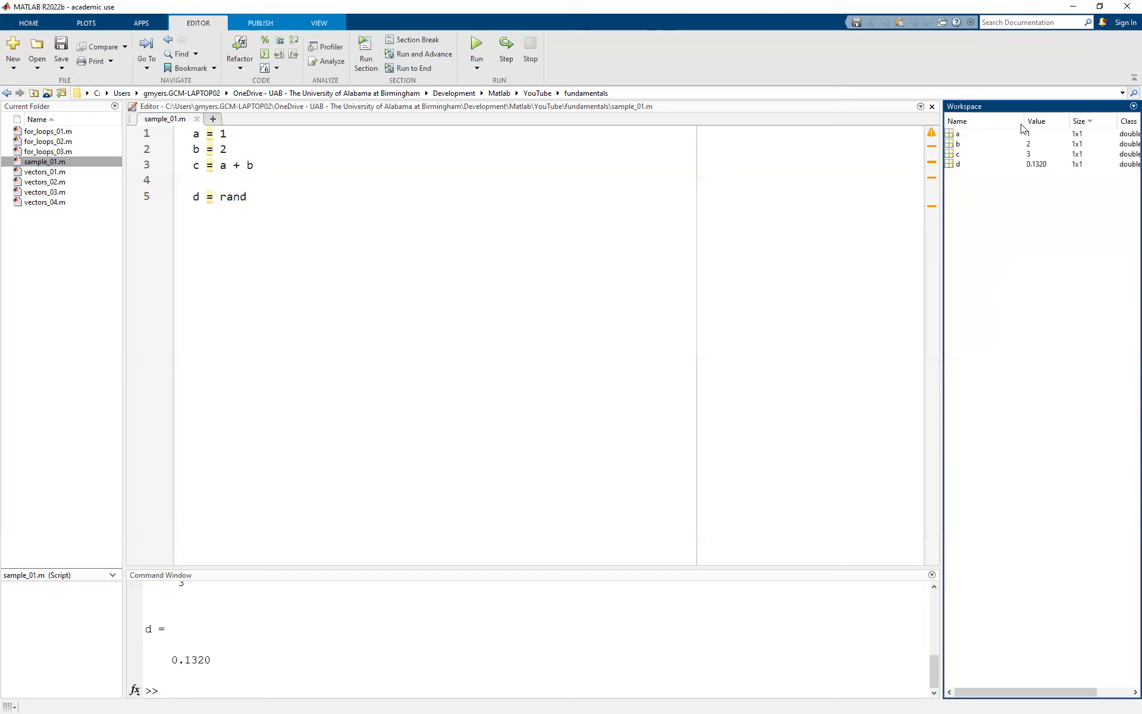
# Narrow the Workspace Name column and open variable a (1x1 double, value 1) in the Variables editor
pyautogui.moveTo(1024, 121); pyautogui.dragTo(999, 122)
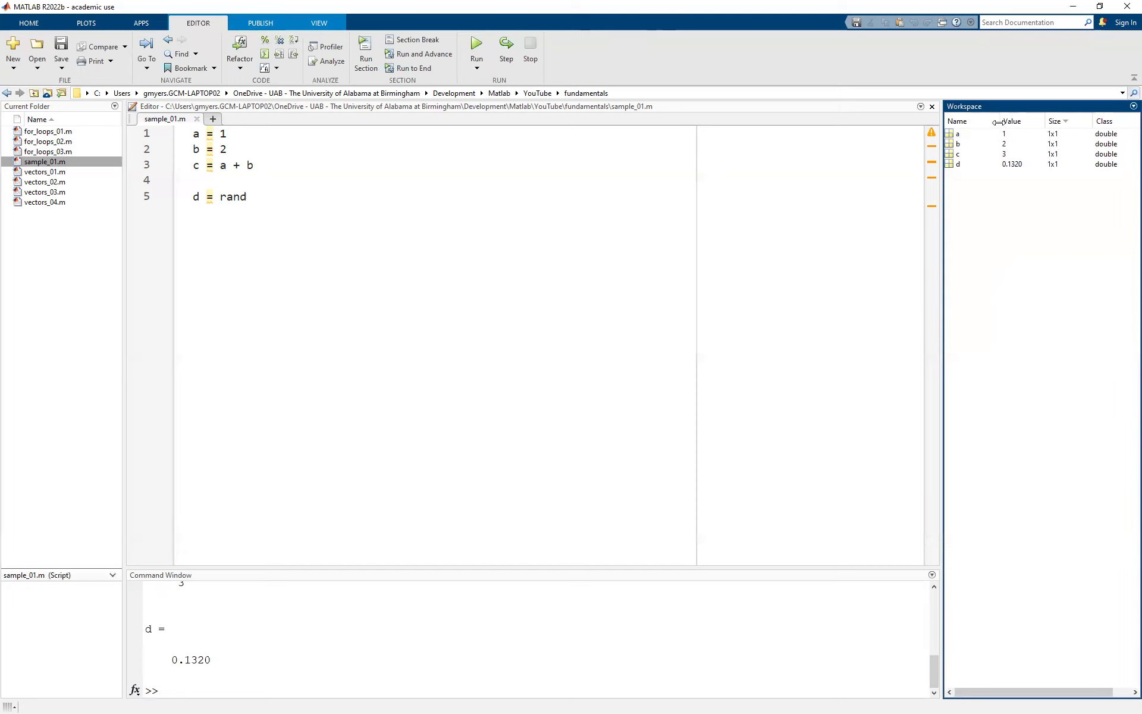
pyautogui.click(951, 136)
pyautogui.doubleClick(952, 136)
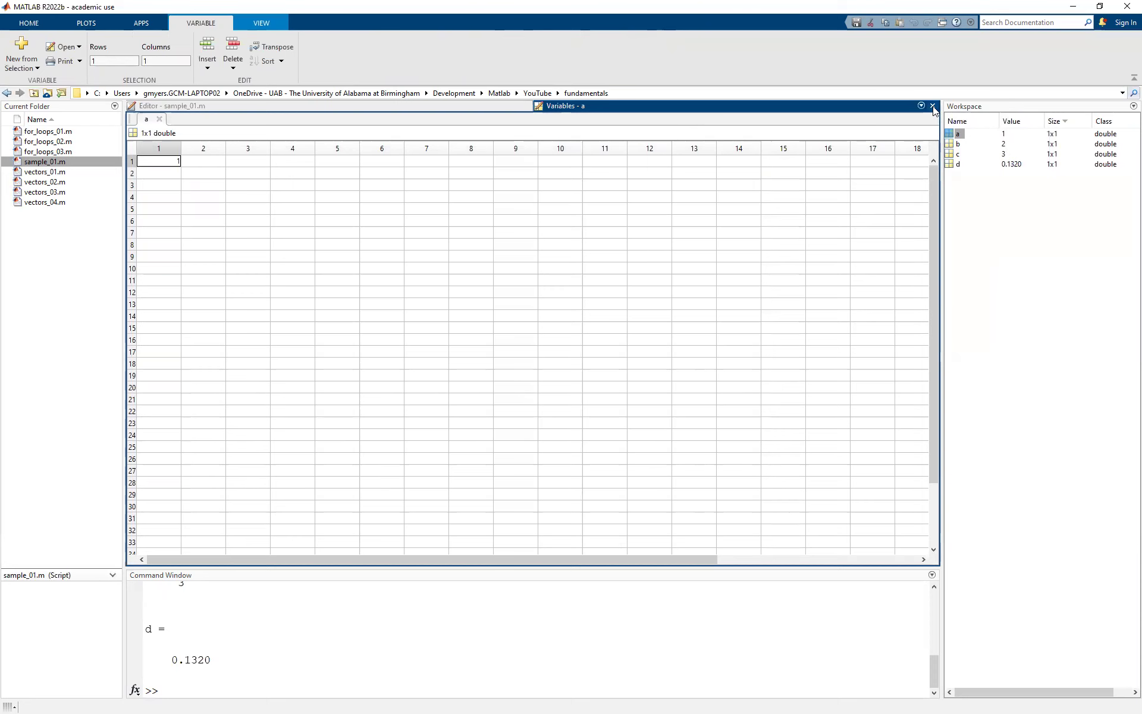
pyautogui.click(932, 107)
pyautogui.doubleClick(957, 135)
# Dock the Variables - a editor in the right half, beside the sample_01.m script
pyautogui.moveTo(666, 105); pyautogui.dragTo(693, 191)
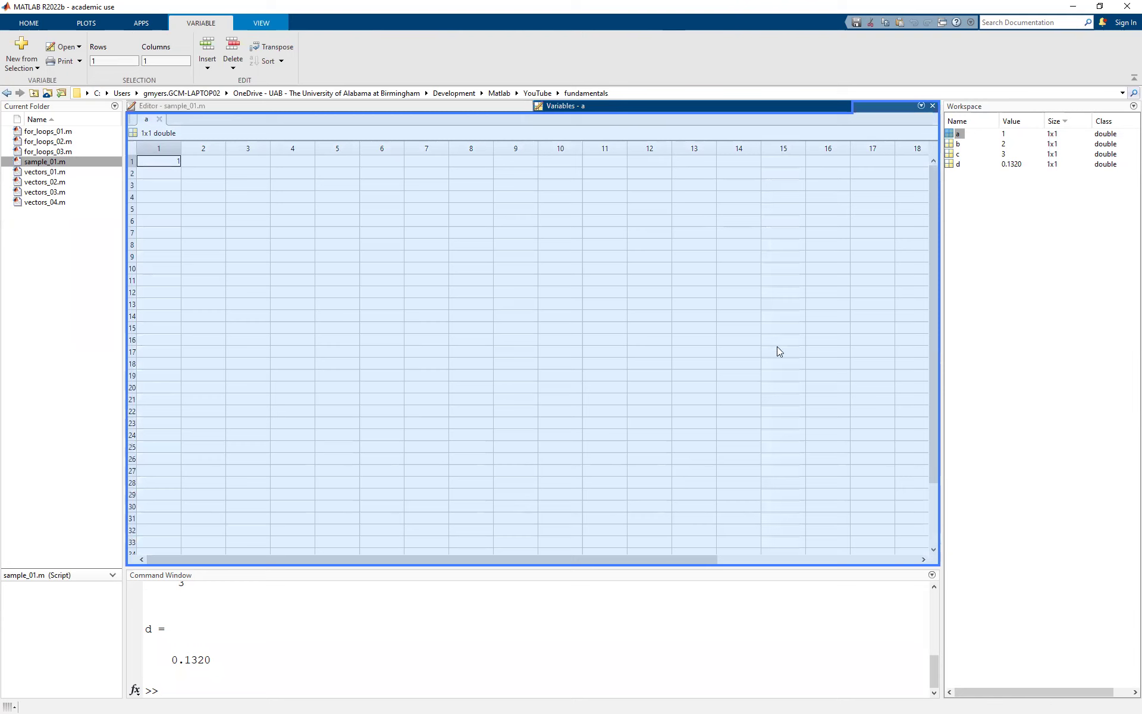
pyautogui.moveTo(777, 347); pyautogui.dragTo(917, 418)
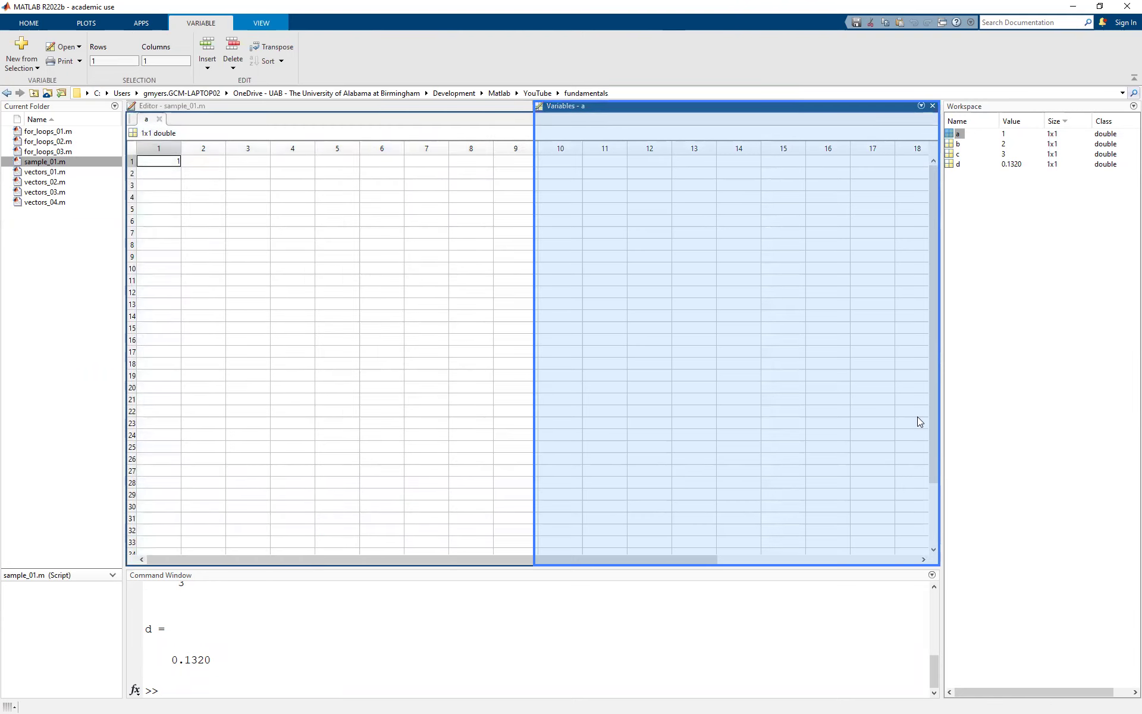
pyautogui.moveTo(917, 417); pyautogui.dragTo(917, 417)
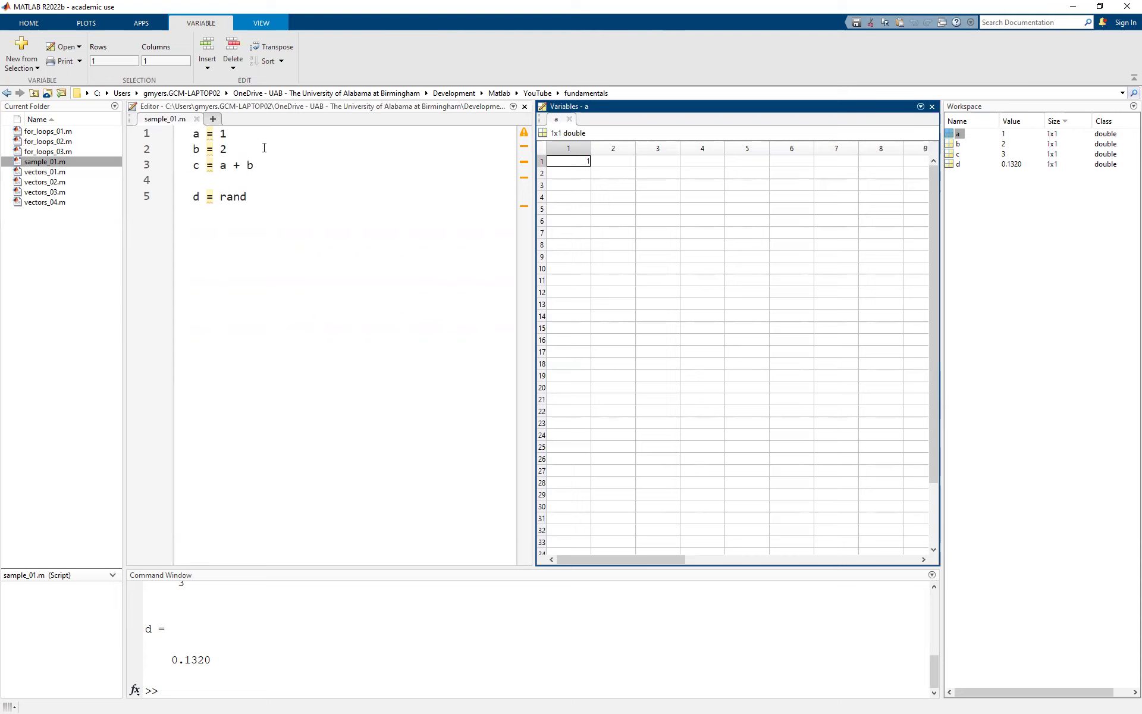
# Create a new untitled10 script and dock it in the lower half beneath sample_01.m
pyautogui.click(212, 118)
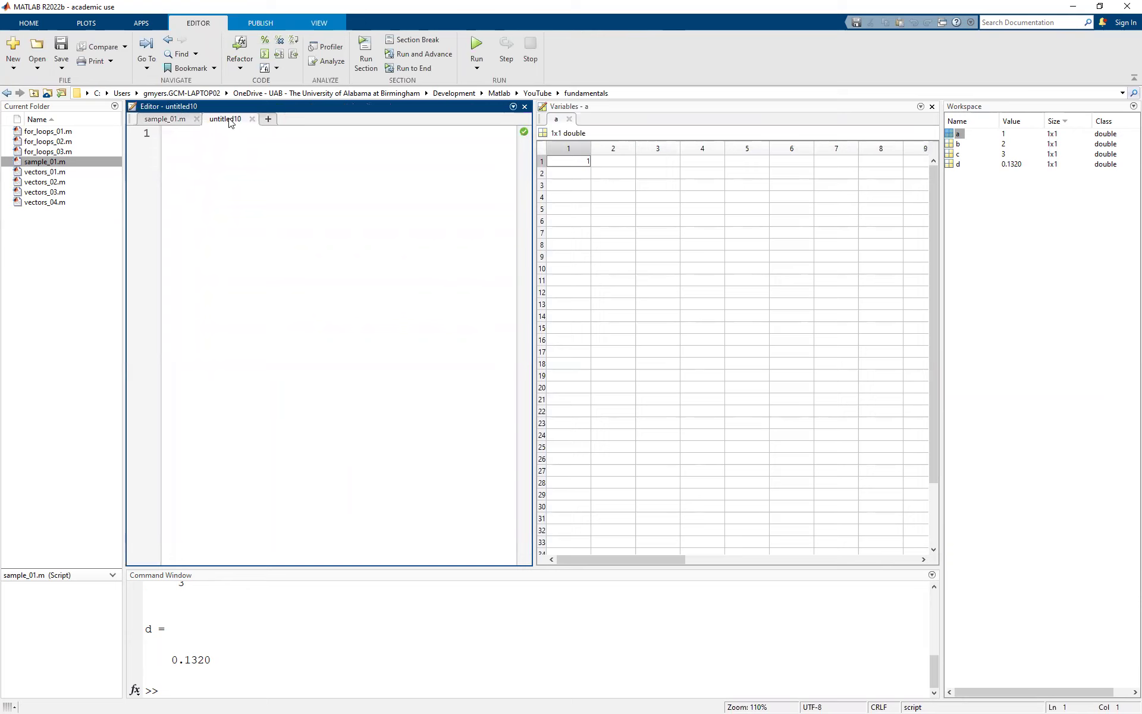
pyautogui.moveTo(231, 122); pyautogui.dragTo(294, 312)
pyautogui.moveTo(316, 451); pyautogui.dragTo(315, 510)
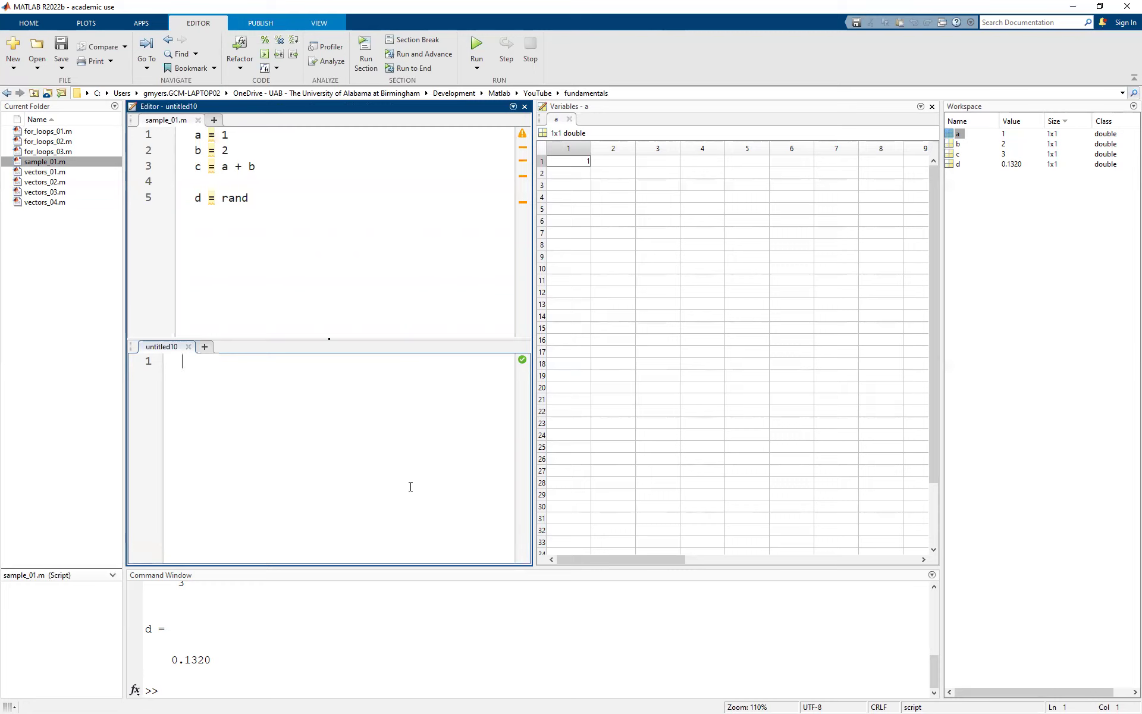
# Undock the Variables editor for a into a floating window at the lower right, then refocus MATLAB
pyautogui.click(920, 107)
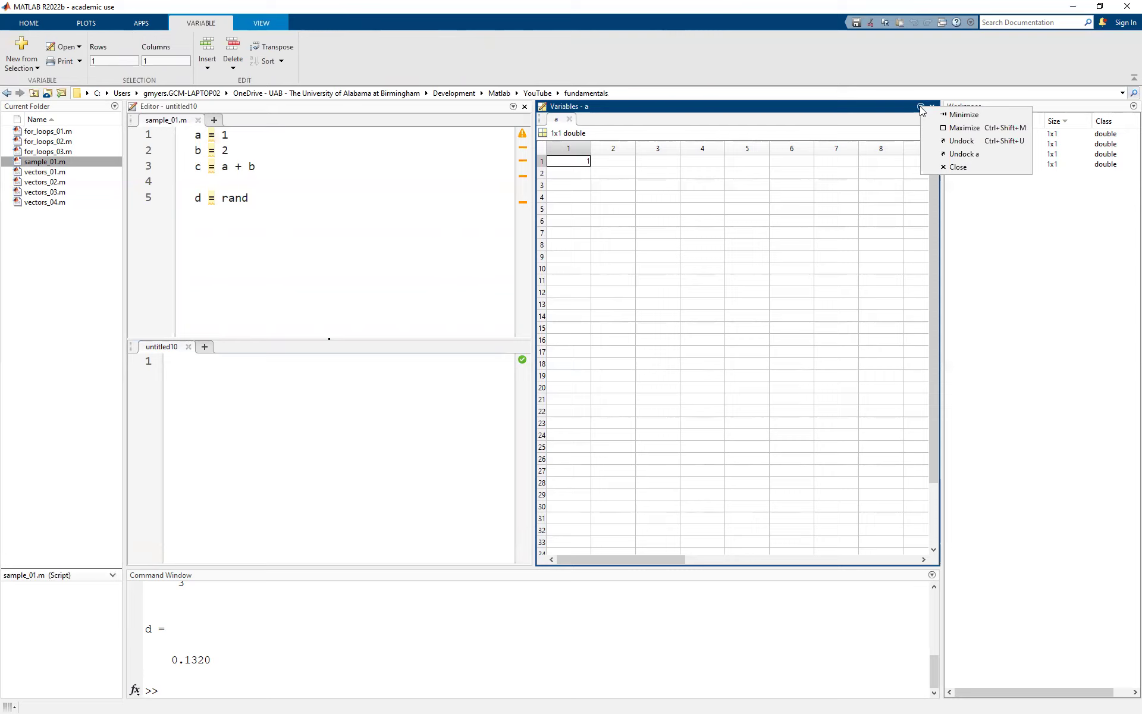
pyautogui.click(953, 141)
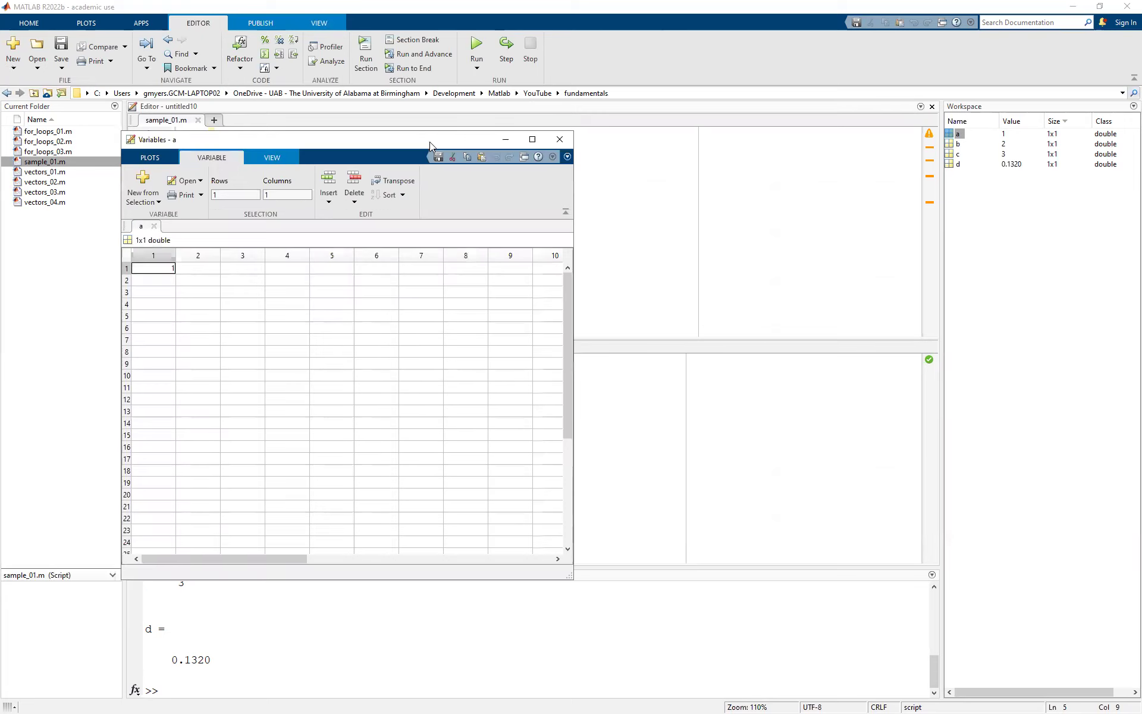
pyautogui.moveTo(430, 142); pyautogui.dragTo(962, 212)
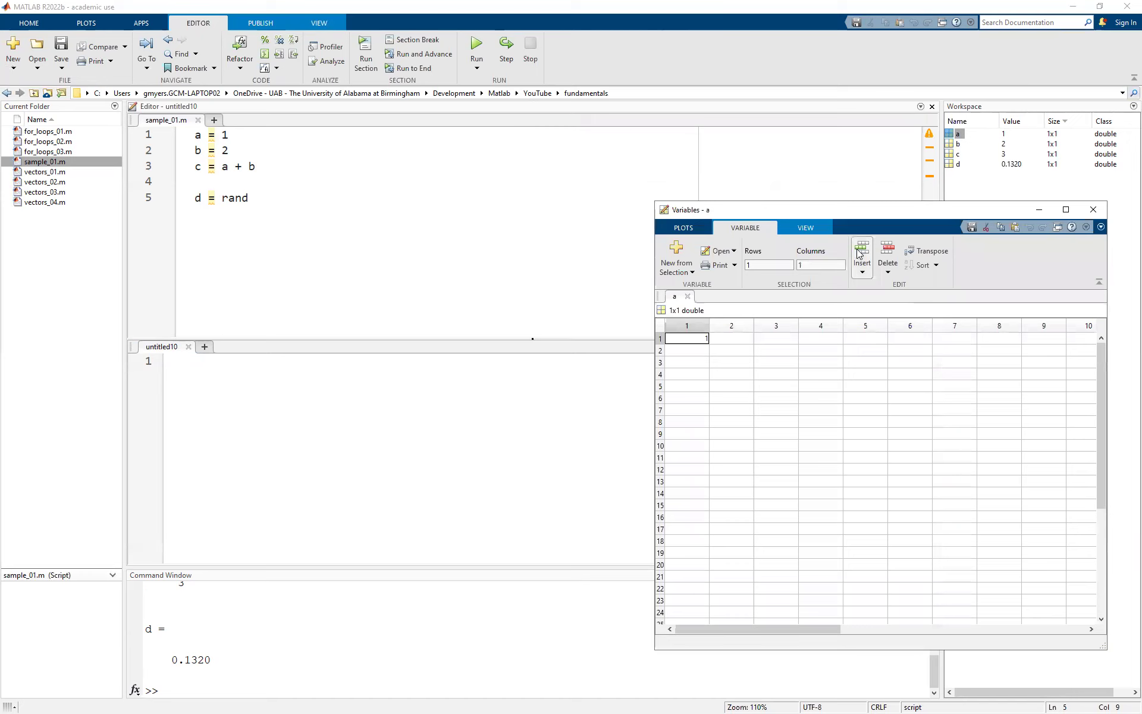
pyautogui.click(649, 39)
pyautogui.click(665, 9)
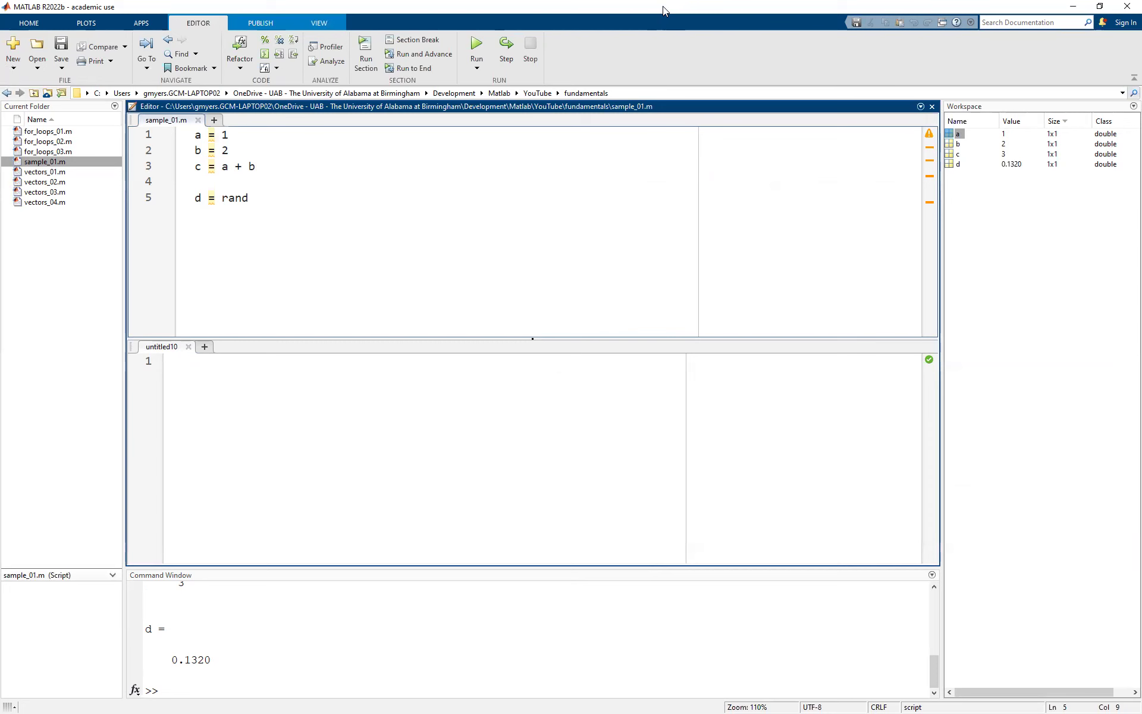
# Snap MATLAB left and Variables right, close the Variables window, then maximize MATLAB
pyautogui.press('super+Left')
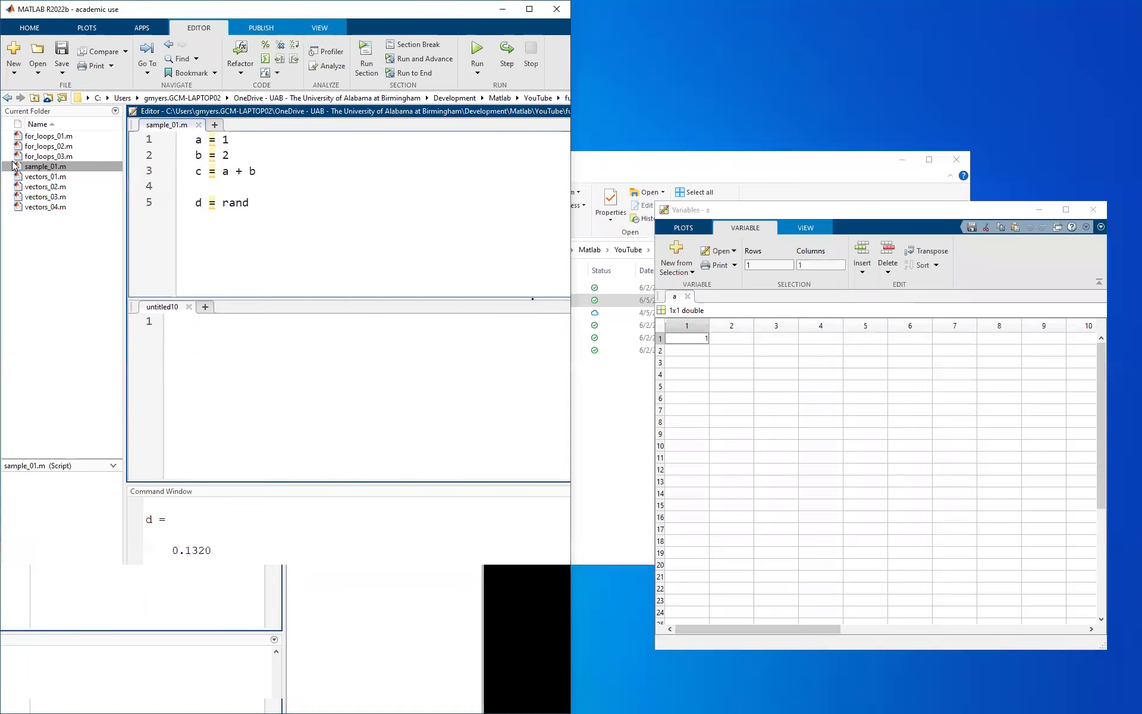
pyautogui.click(656, 138)
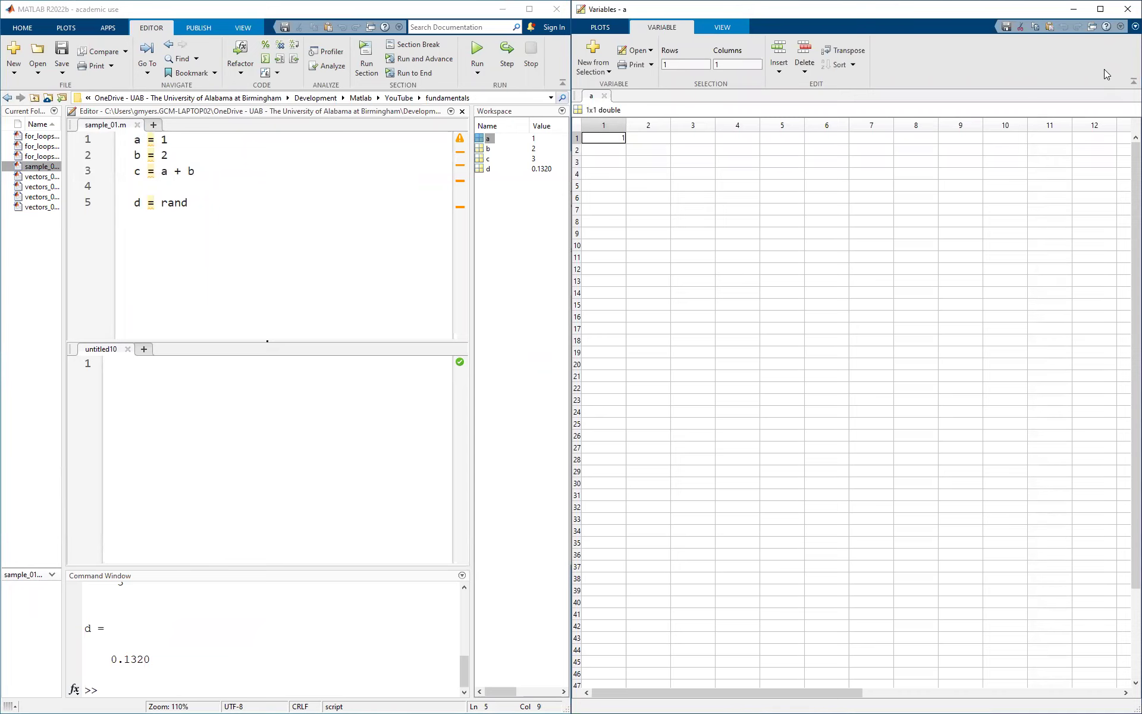
pyautogui.click(1125, 9)
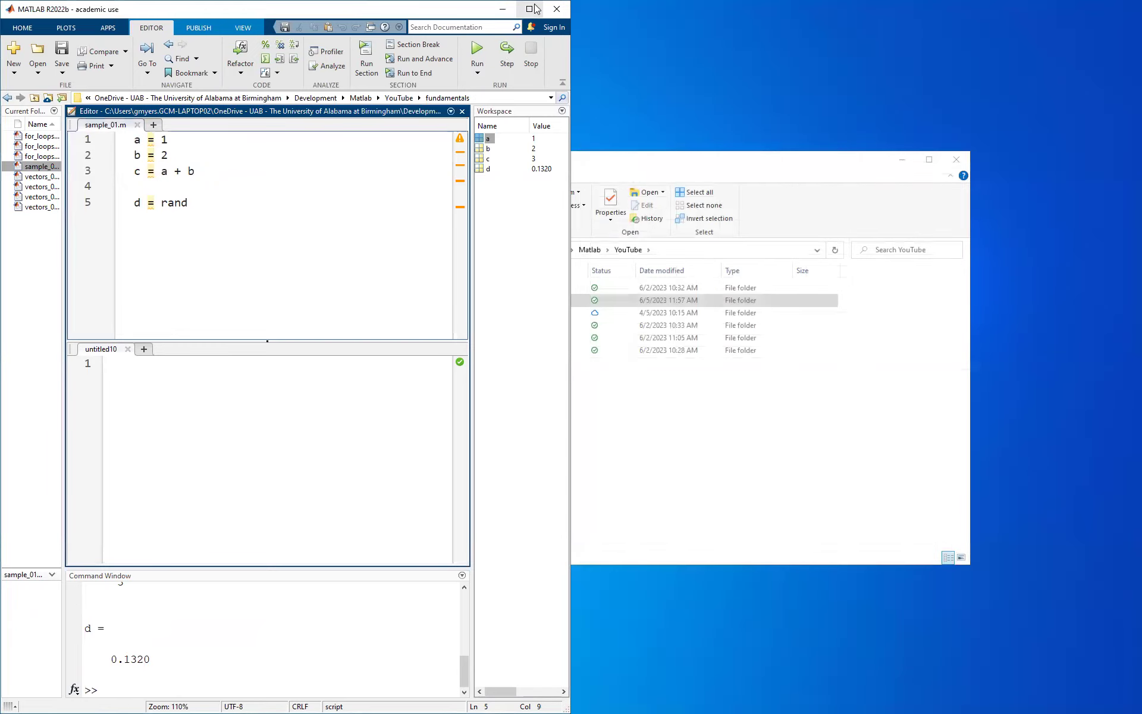
pyautogui.click(529, 9)
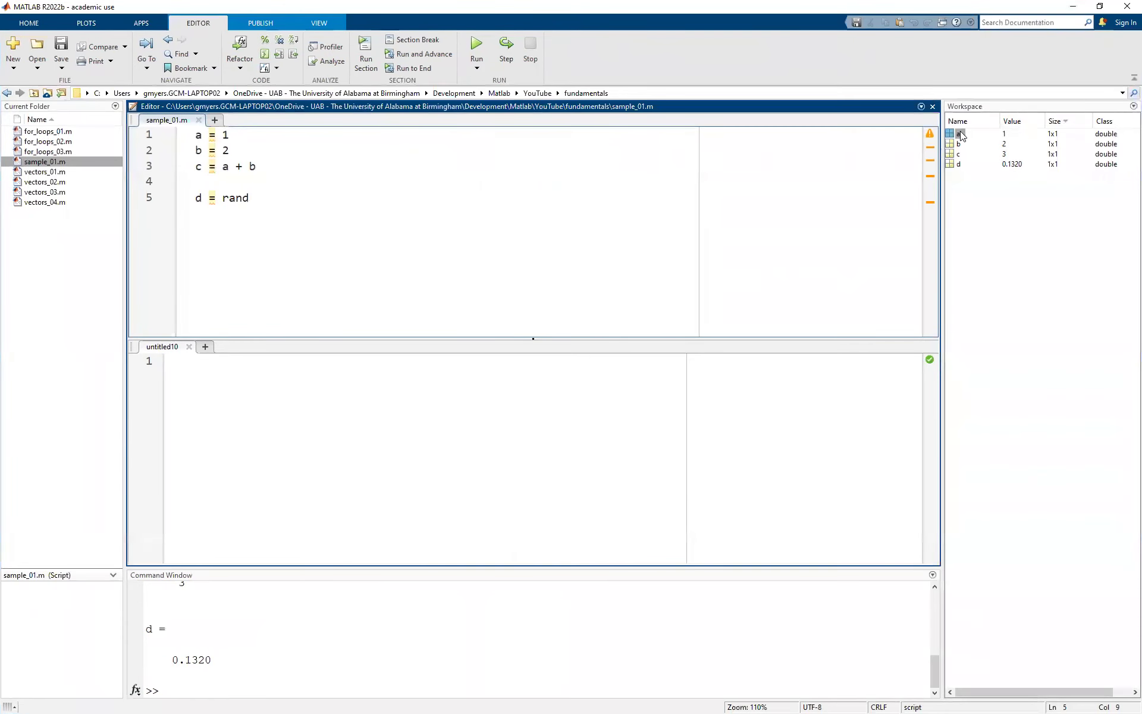
# Reopen variable a, dock its Variables window back into MATLAB, close it, and close untitled10
pyautogui.doubleClick(959, 135)
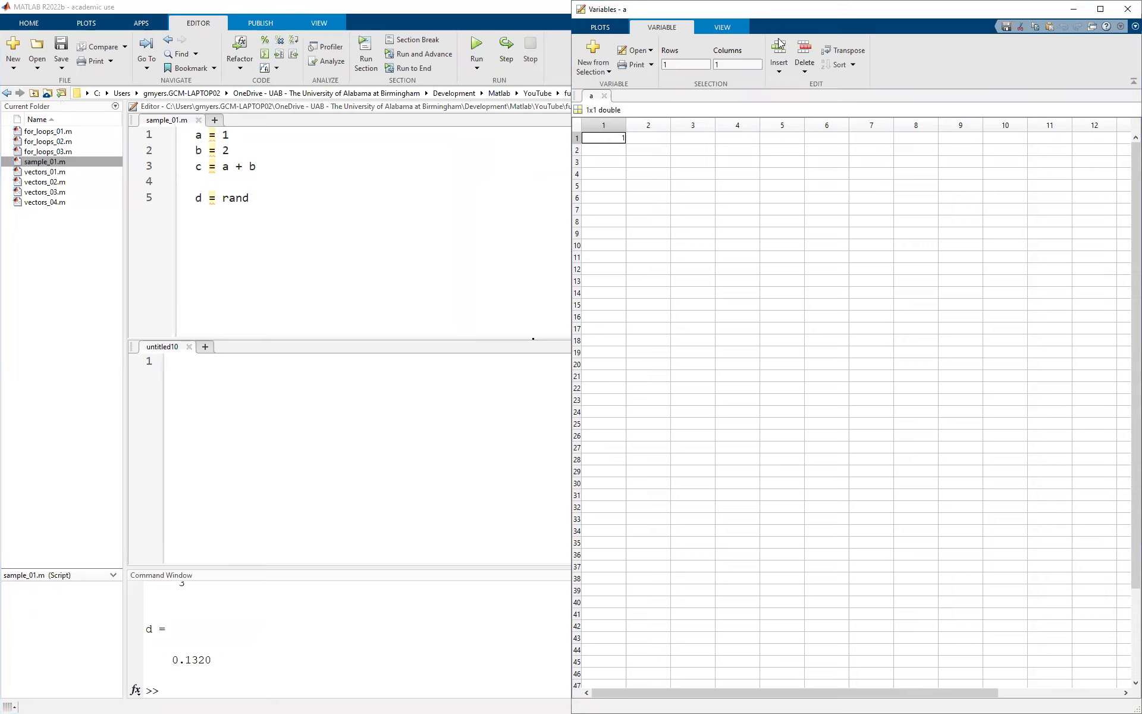
pyautogui.click(1121, 27)
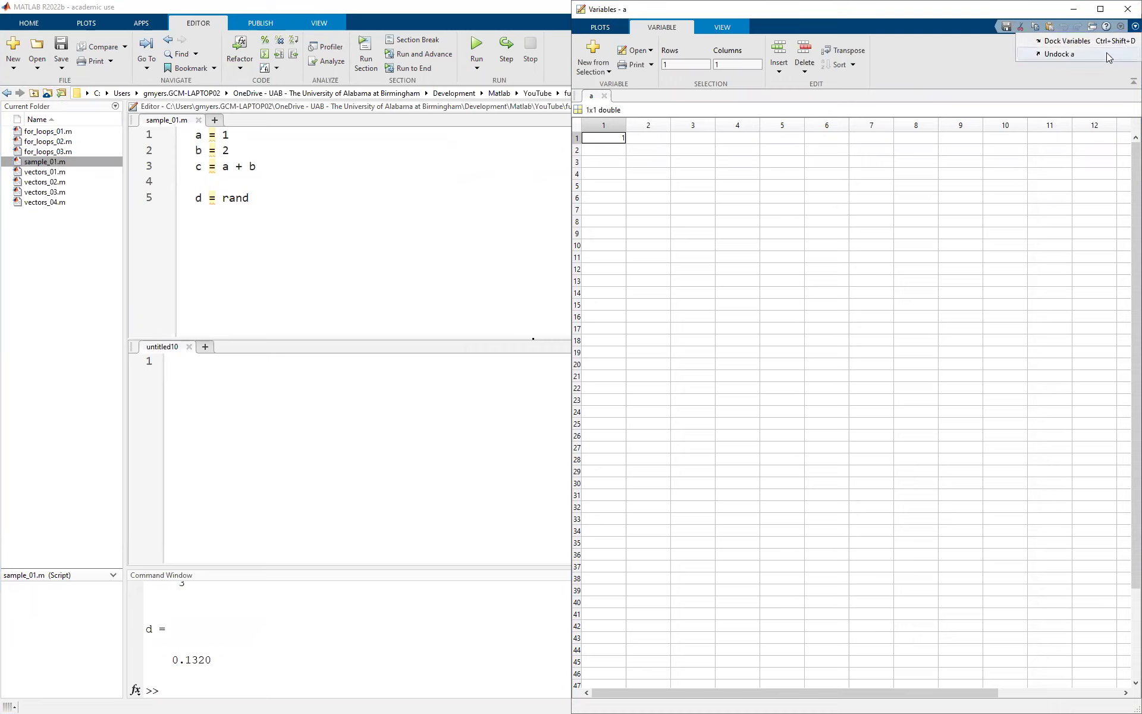
pyautogui.click(1104, 43)
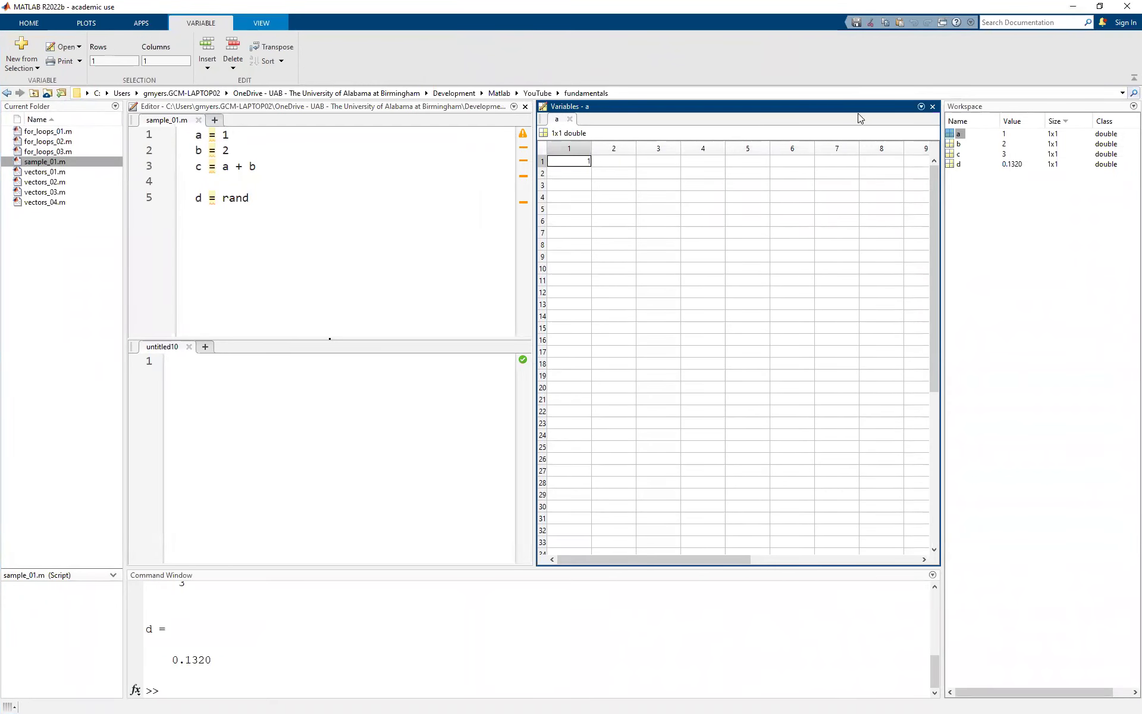
pyautogui.click(933, 110)
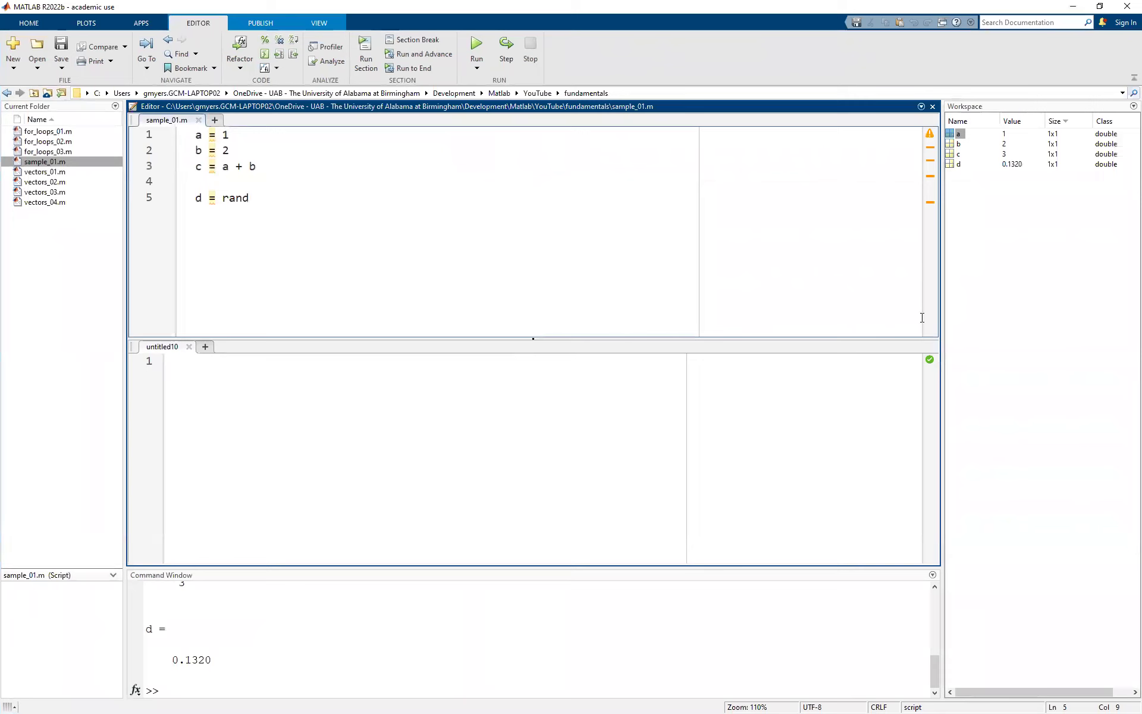
pyautogui.click(202, 375)
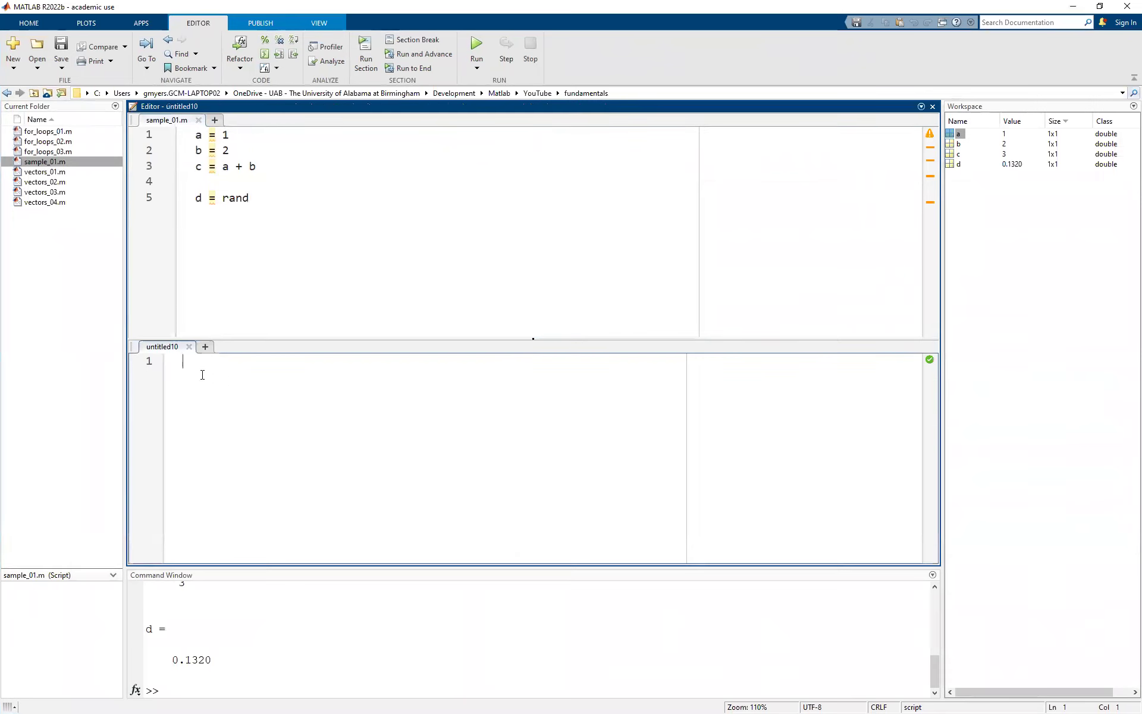
pyautogui.click(188, 346)
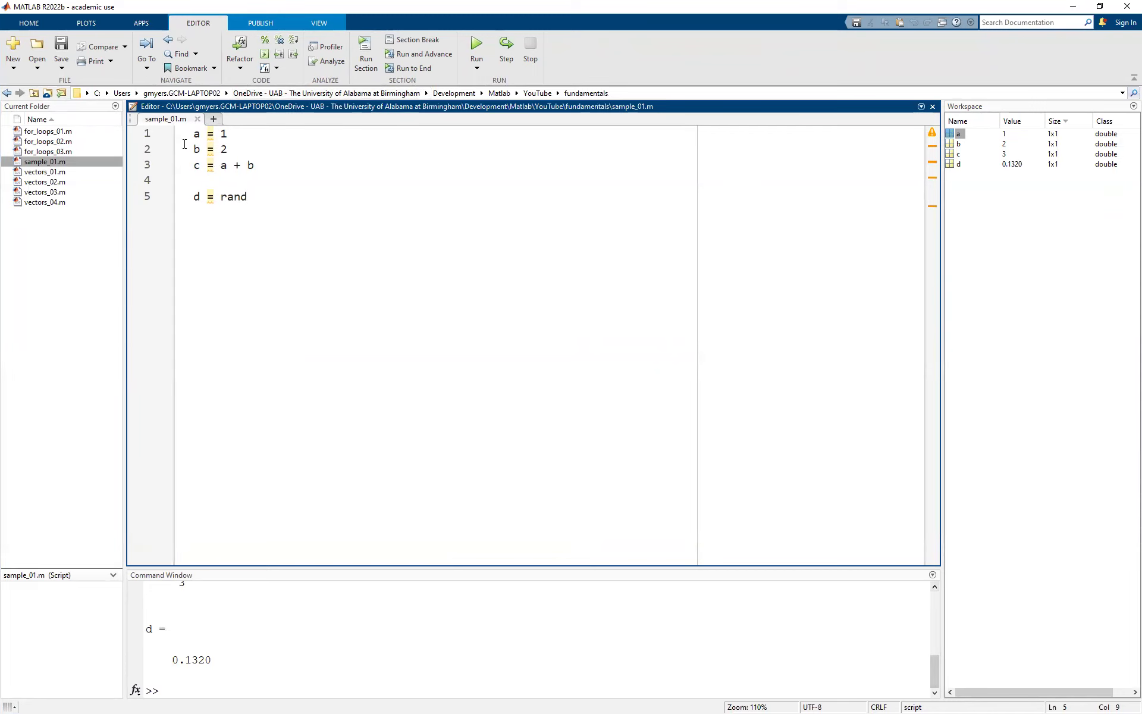
# Create a new untitled11 script and dock it below sample_01.m
pyautogui.moveTo(170, 120); pyautogui.dragTo(271, 264)
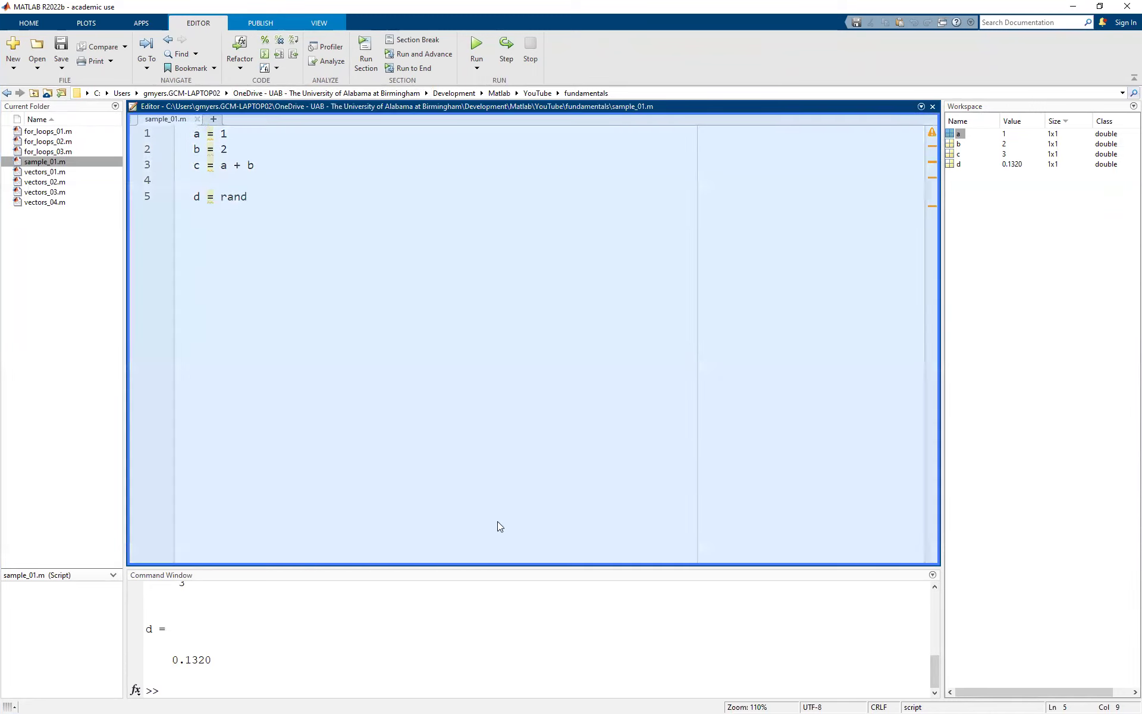
pyautogui.moveTo(497, 521); pyautogui.dragTo(540, 418)
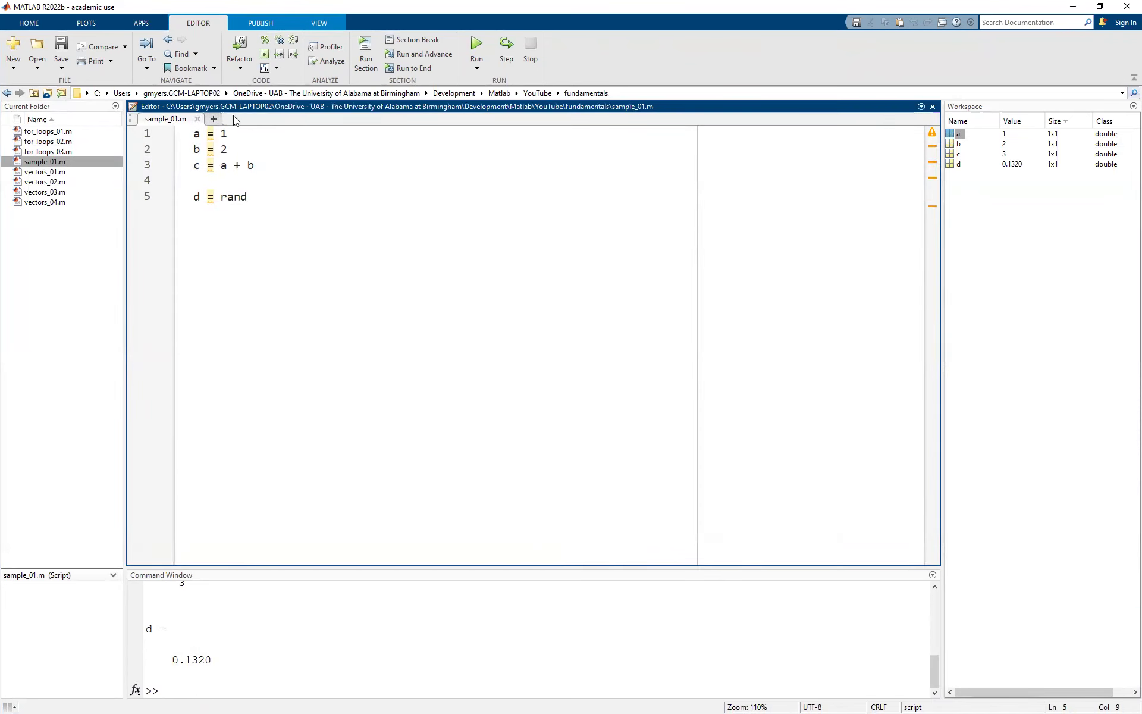
pyautogui.click(213, 119)
pyautogui.moveTo(237, 119); pyautogui.dragTo(525, 476)
# Move the Command Window to dock beside the Workspace panel
pyautogui.click(284, 635)
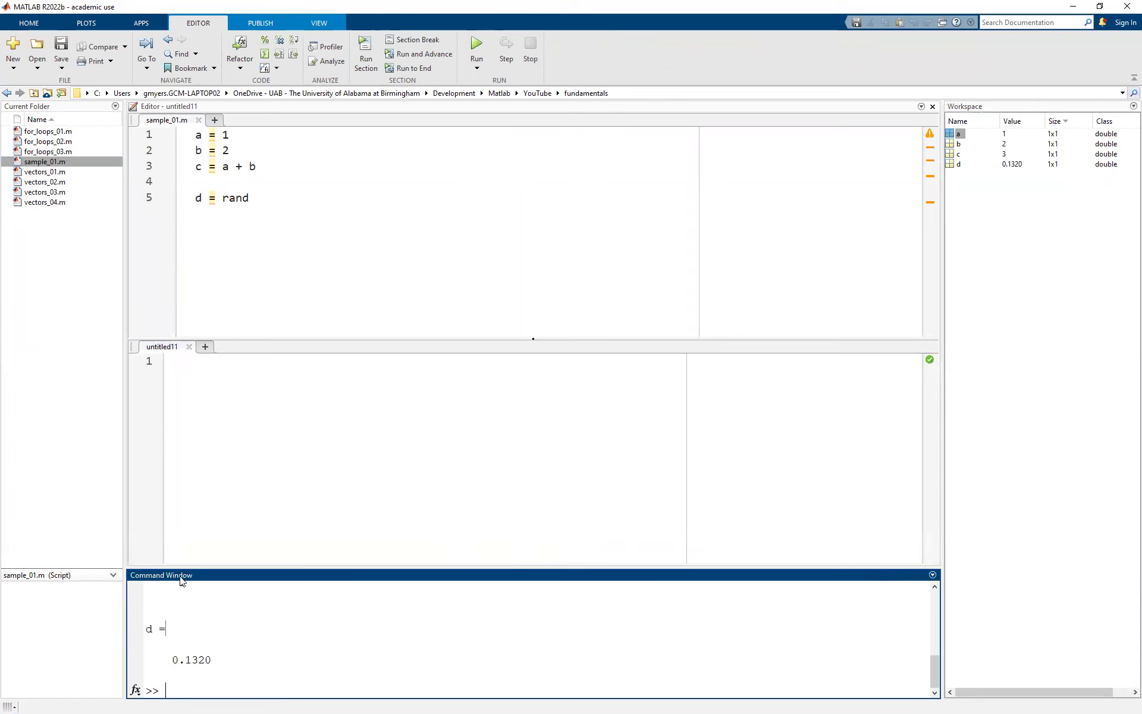
pyautogui.moveTo(181, 576); pyautogui.dragTo(438, 595)
pyautogui.moveTo(911, 607); pyautogui.dragTo(952, 612)
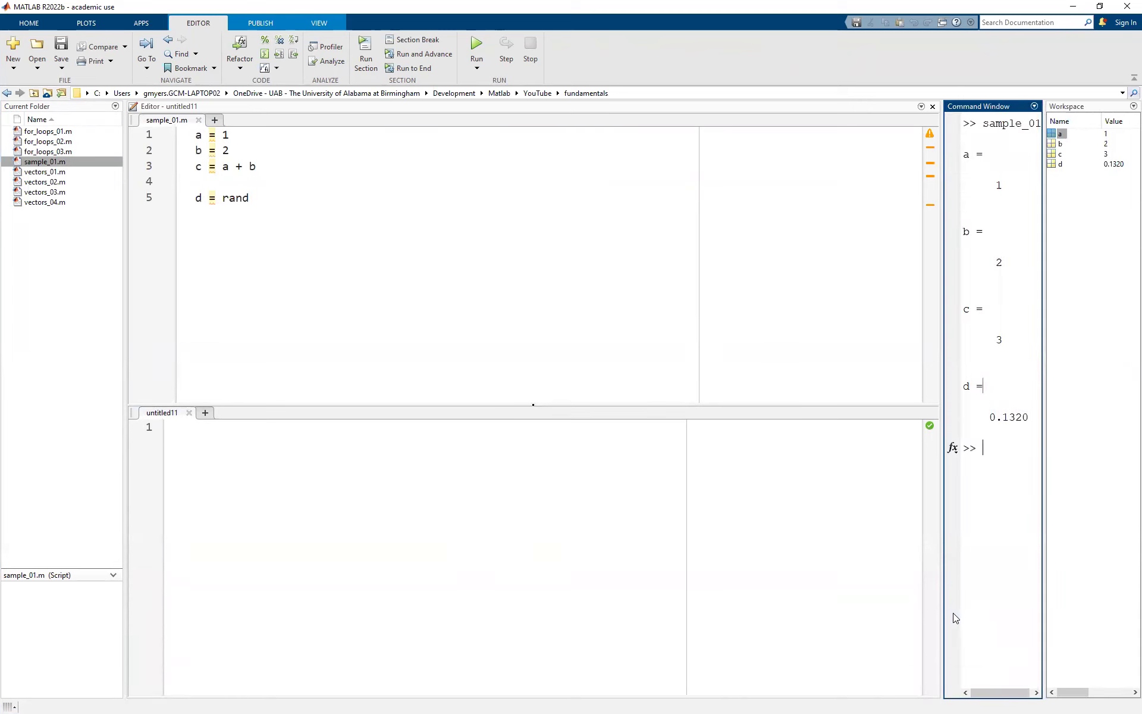
# Dock the Current Folder panel into the editor area
pyautogui.click(50, 575)
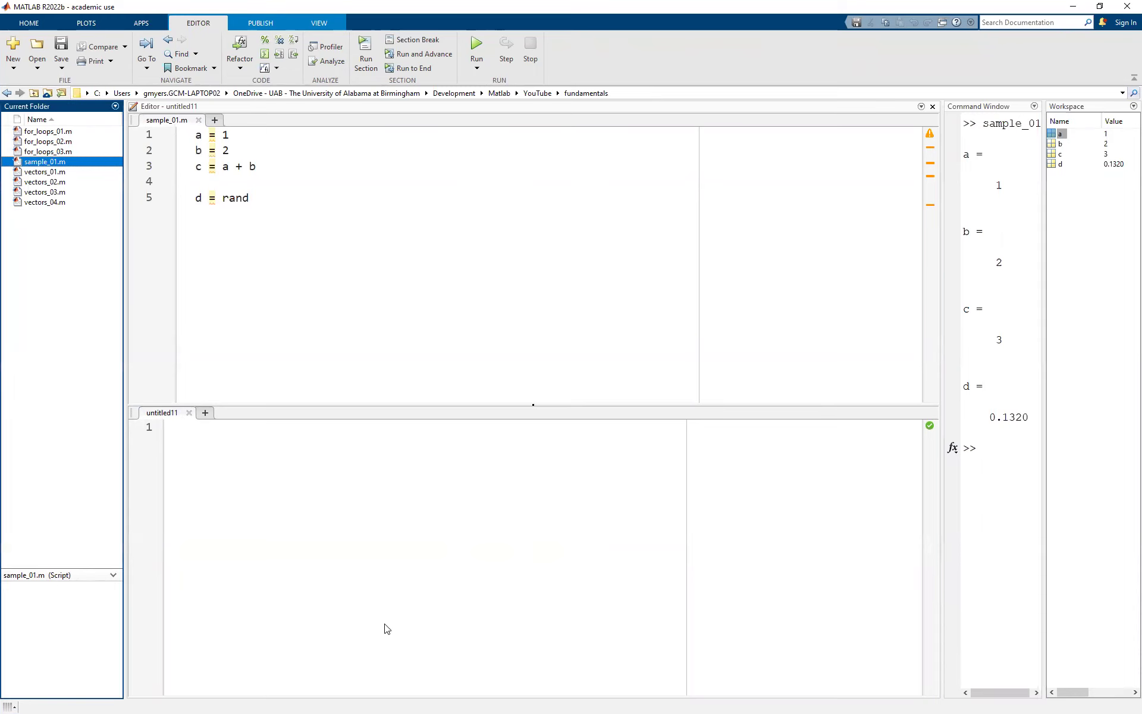
pyautogui.moveTo(53, 106); pyautogui.dragTo(329, 427)
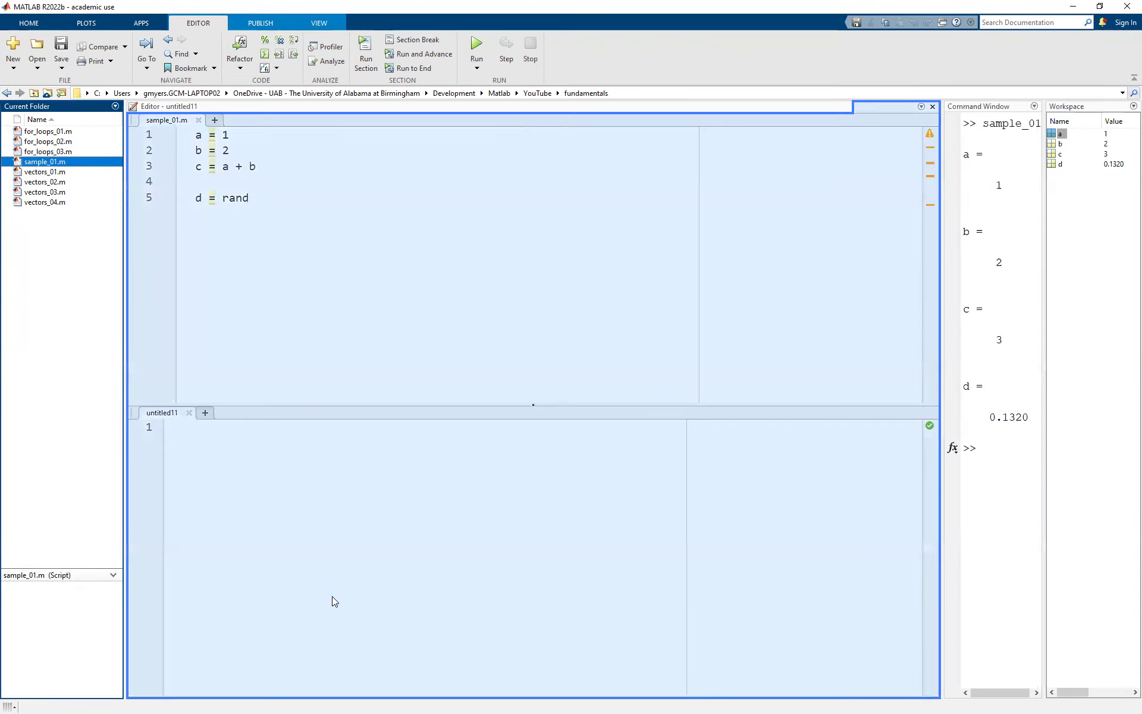
pyautogui.moveTo(332, 597); pyautogui.dragTo(331, 597)
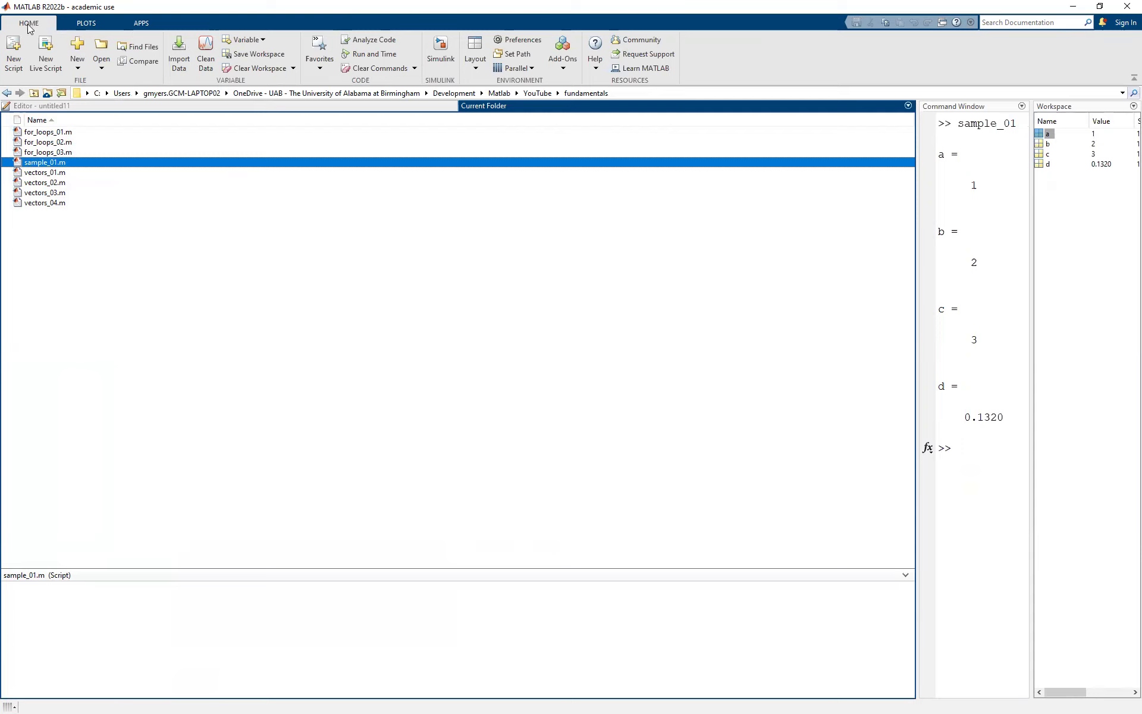
# Apply the Default desktop layout, then narrow Current Folder and Workspace to widen the editor
pyautogui.click(475, 67)
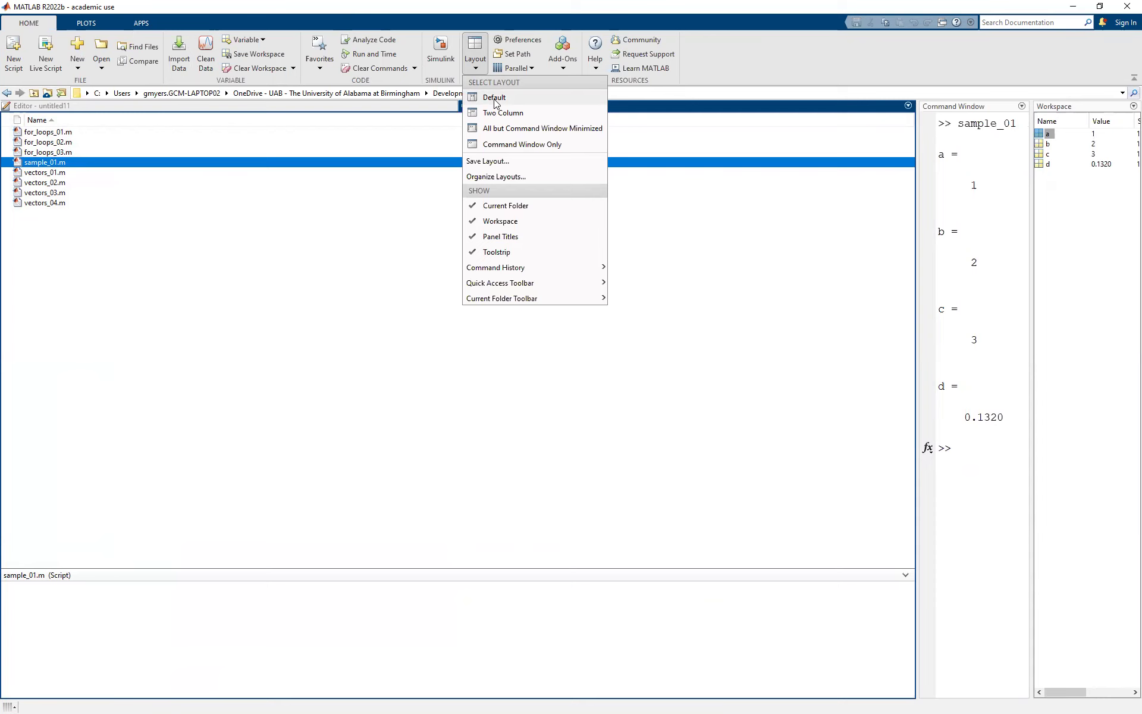
pyautogui.click(494, 99)
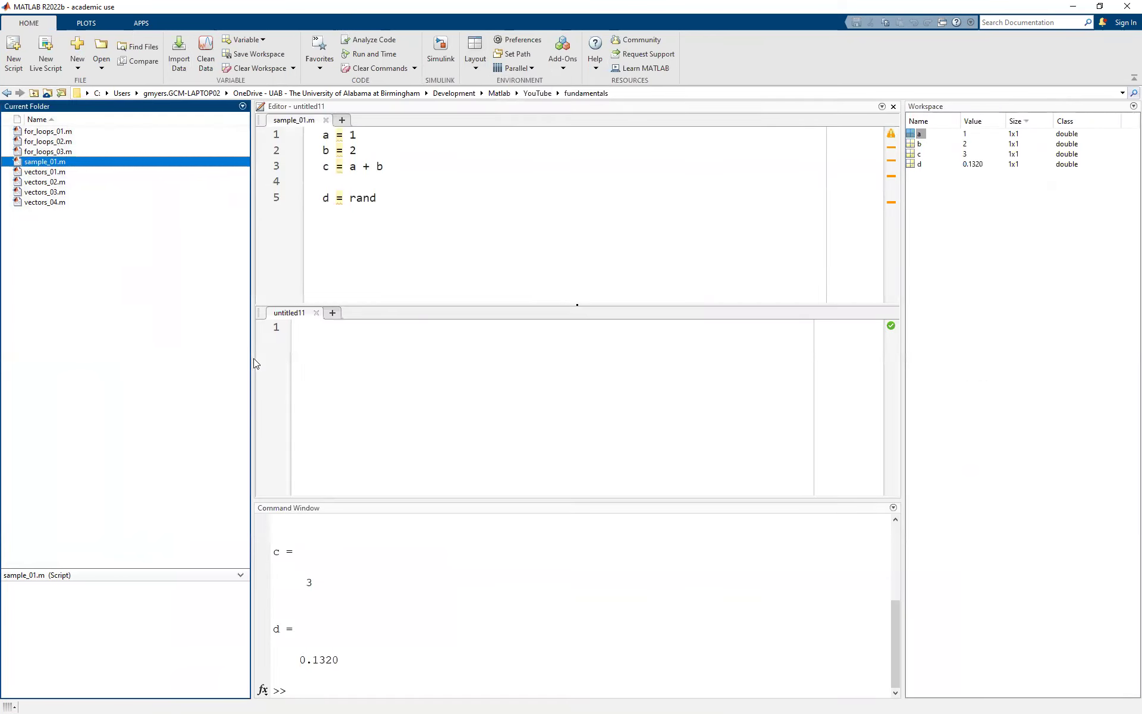
pyautogui.moveTo(249, 364); pyautogui.dragTo(132, 358)
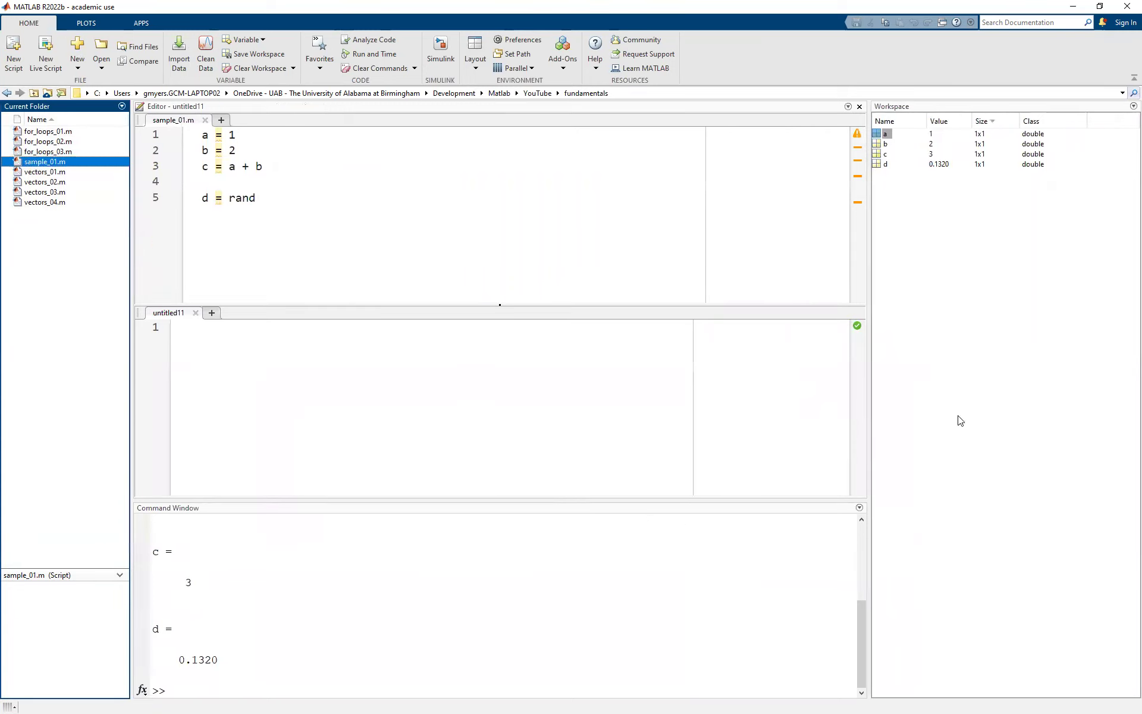
pyautogui.moveTo(869, 425); pyautogui.dragTo(956, 425)
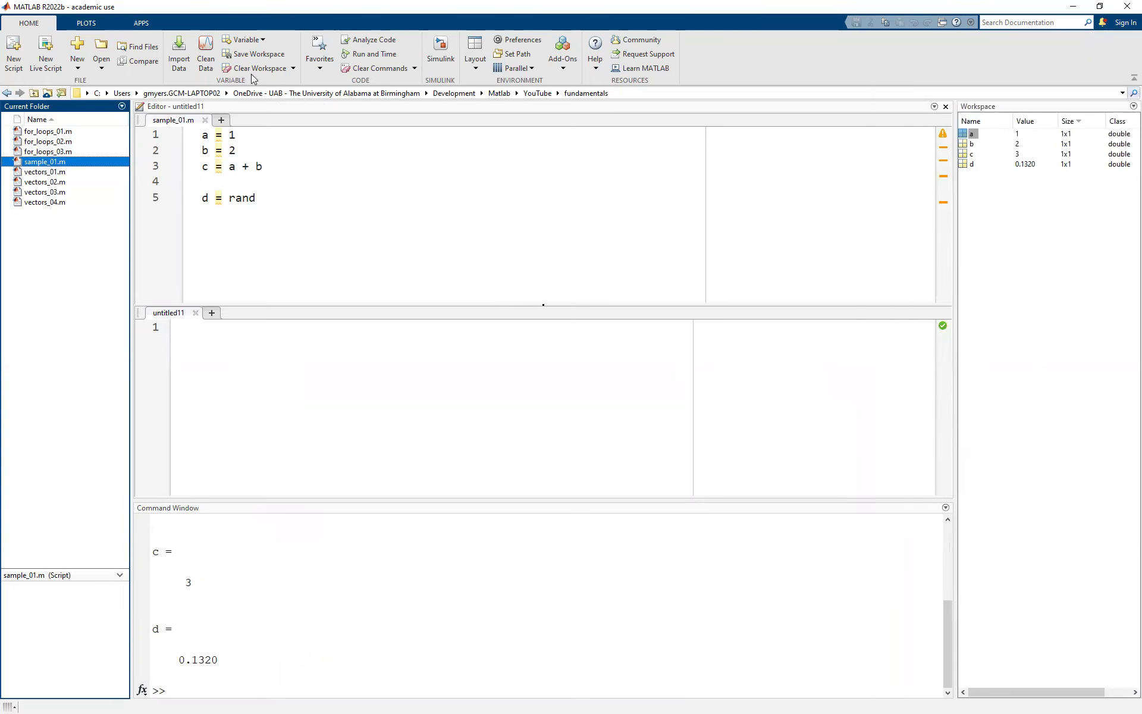
# Split sample_01.m into Left/Right views, then change it to Top/Bottom
pyautogui.click(268, 239)
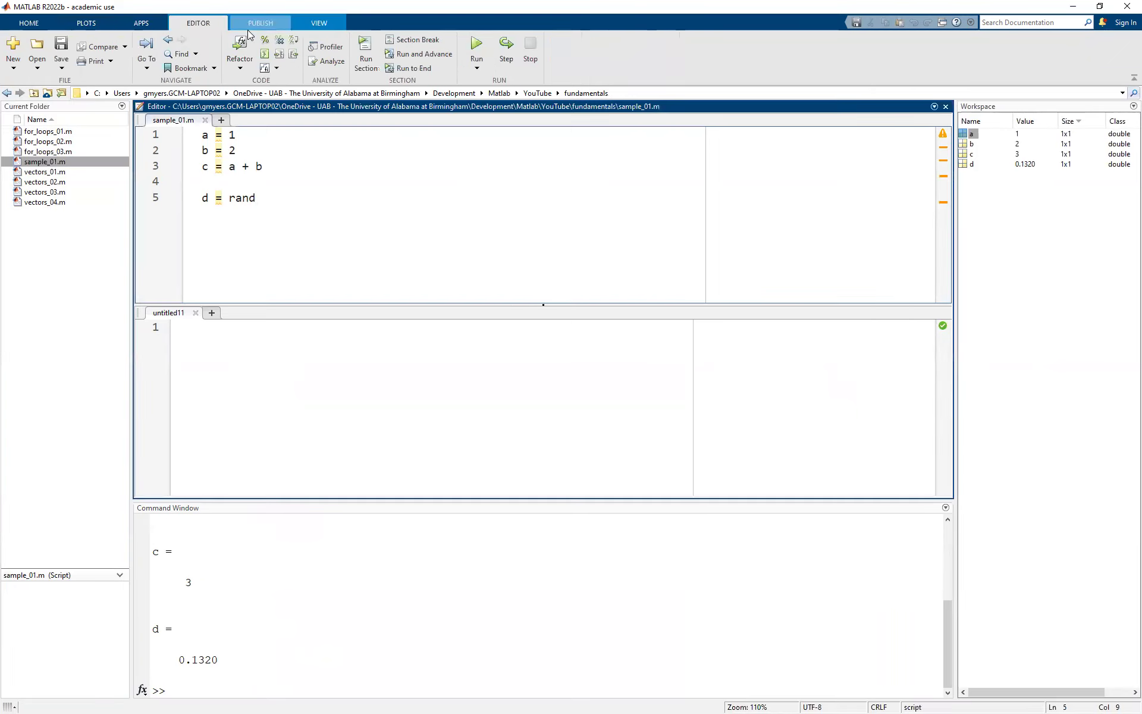
pyautogui.click(327, 23)
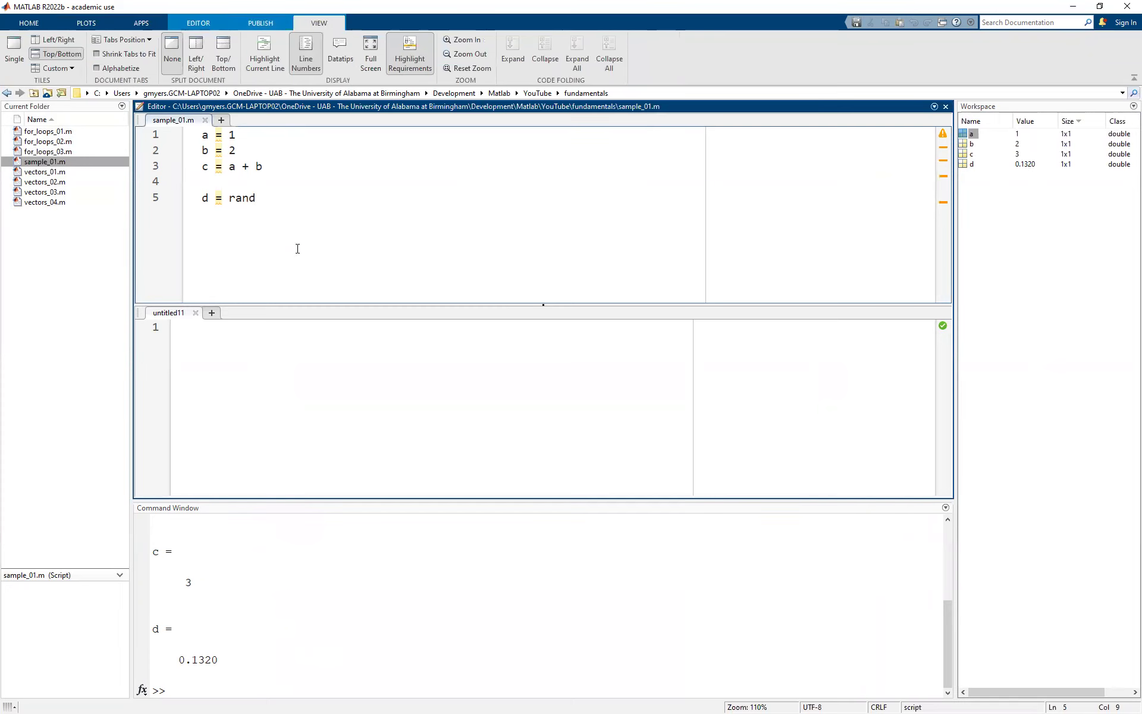
pyautogui.click(196, 62)
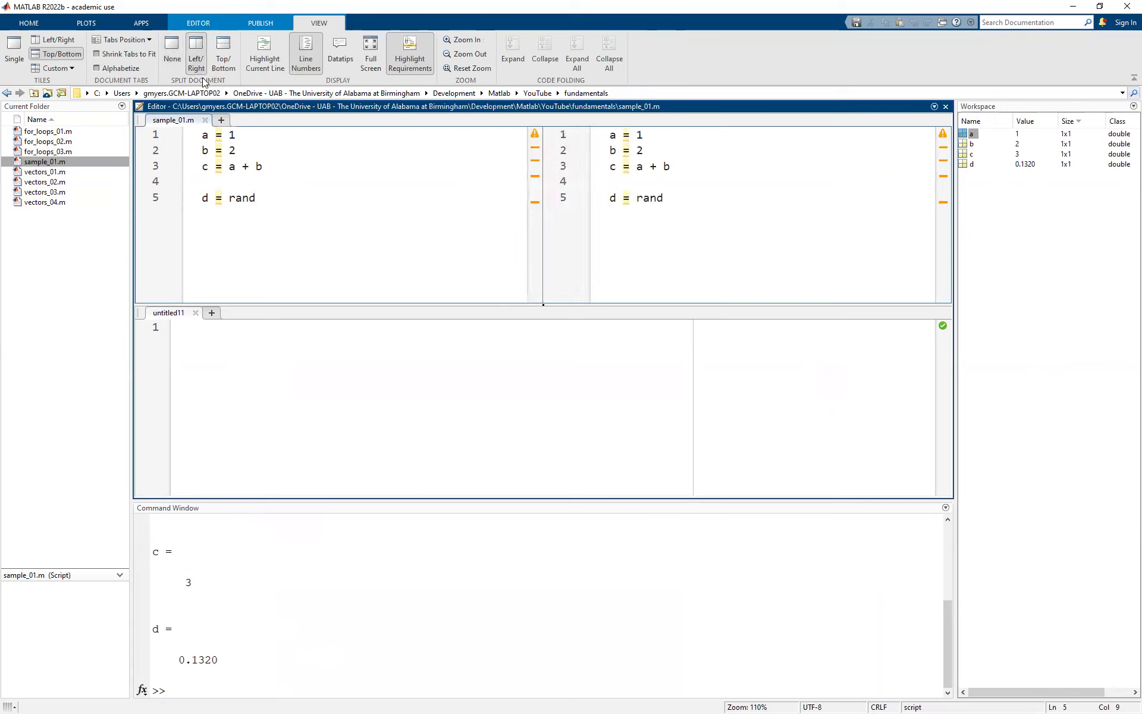
pyautogui.click(219, 63)
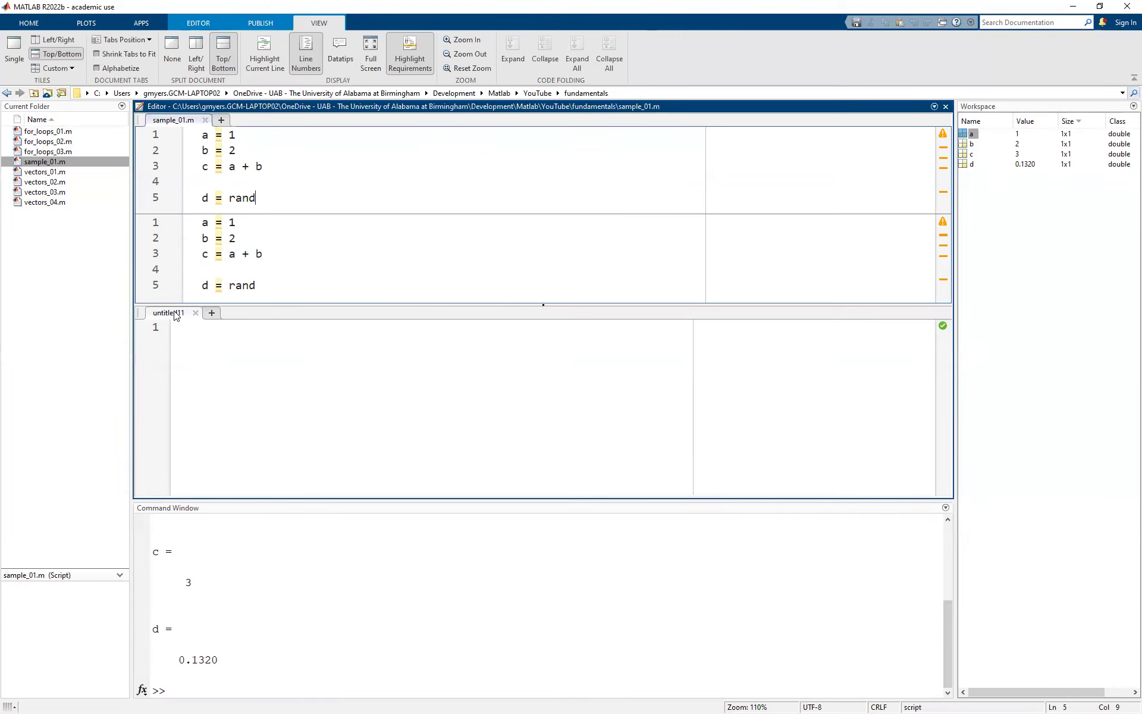
# Merge untitled11 into the upper editor as a tab and switch between it and sample_01.m
pyautogui.moveTo(176, 315); pyautogui.dragTo(416, 223)
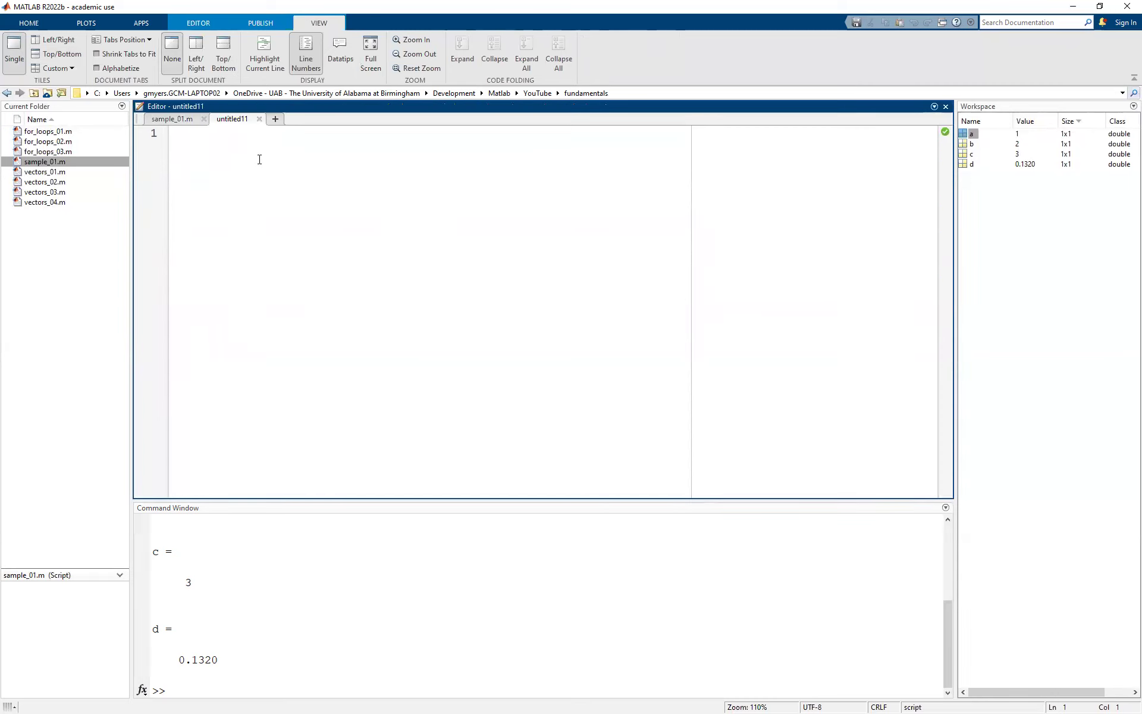
pyautogui.click(189, 118)
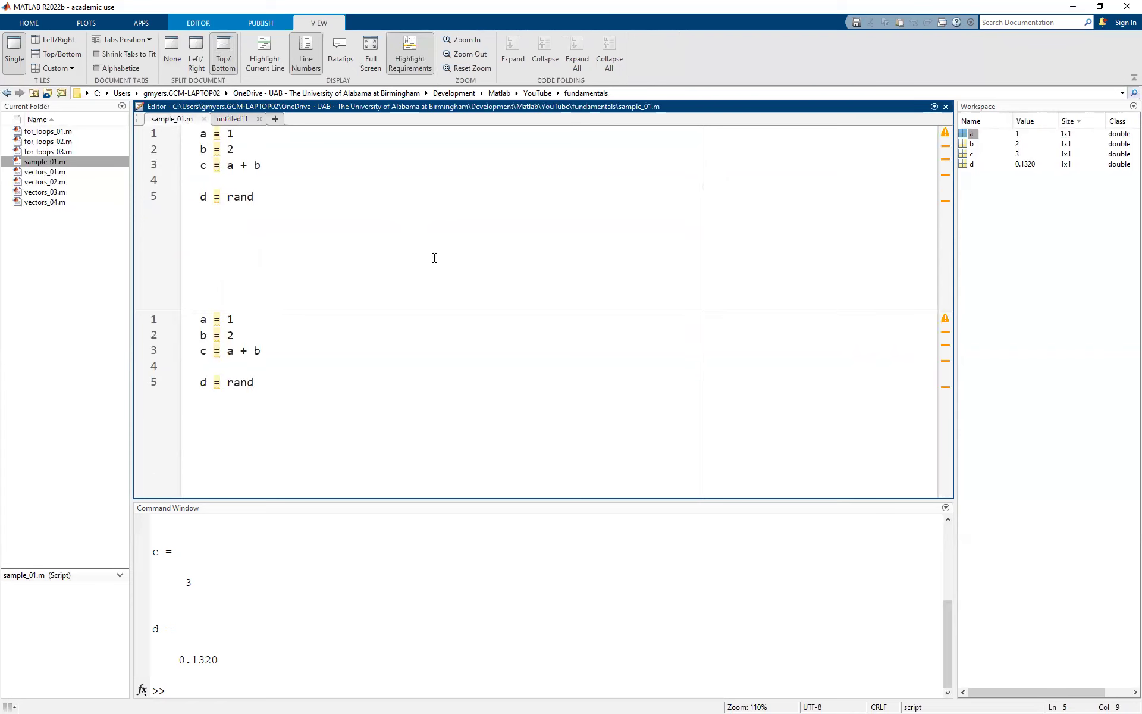
pyautogui.click(233, 121)
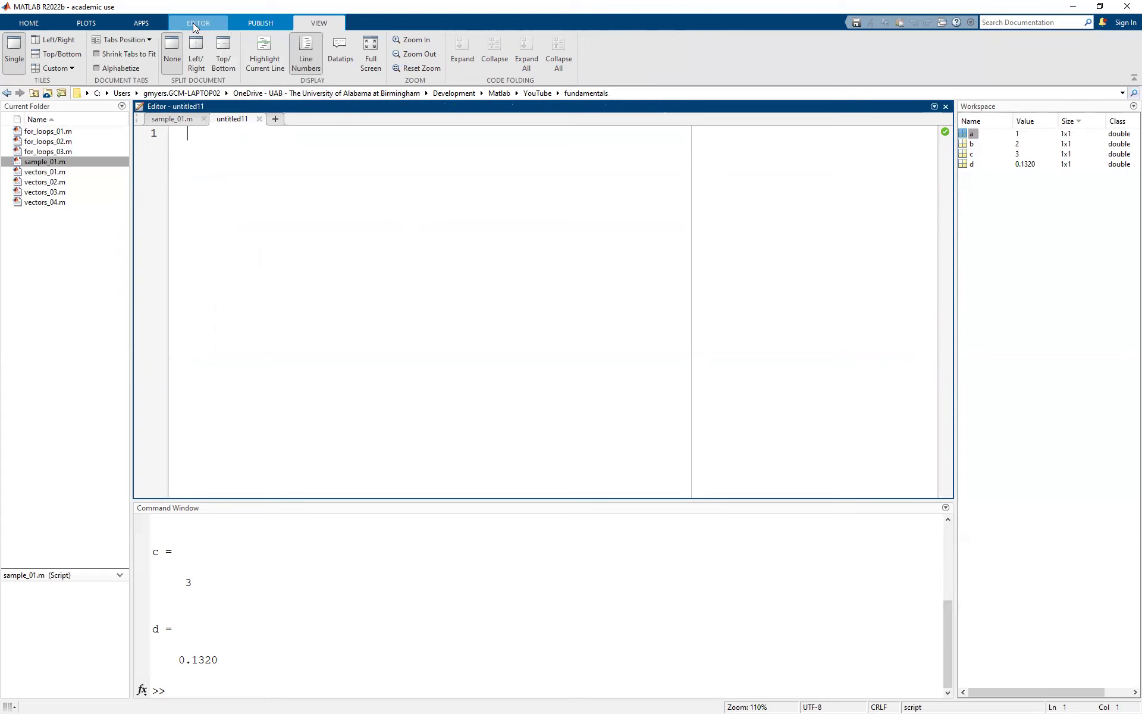
# Open the HOME tab's Layout menu and view the Command History options
pyautogui.click(50, 25)
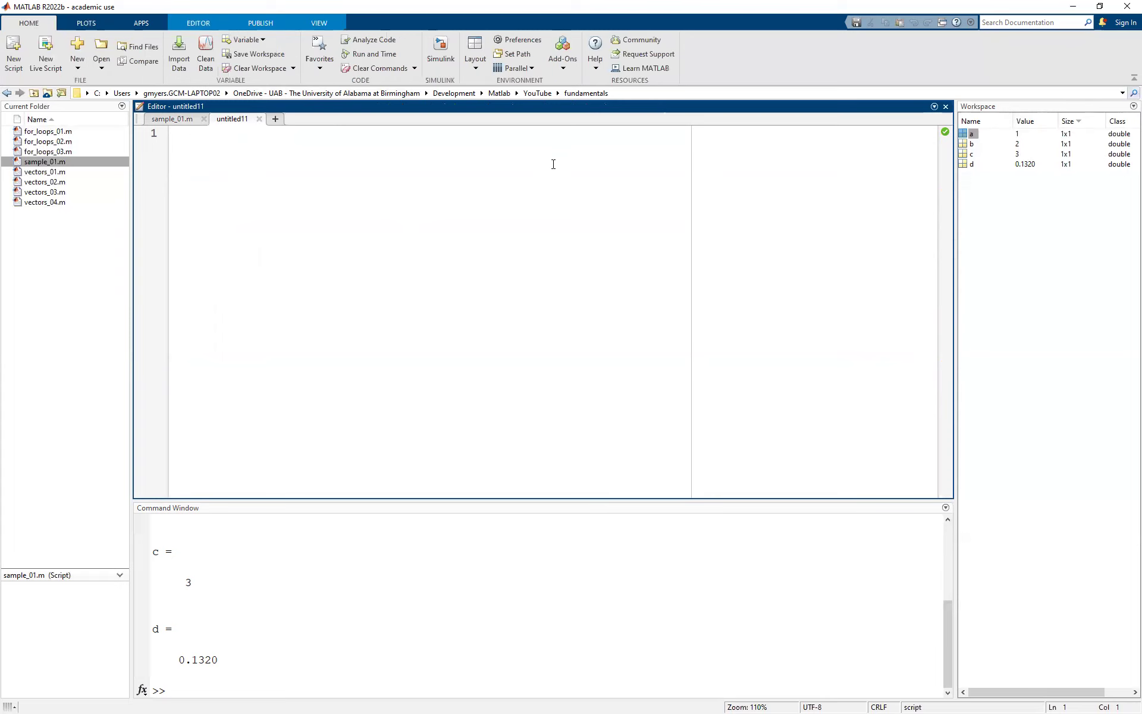
pyautogui.click(474, 68)
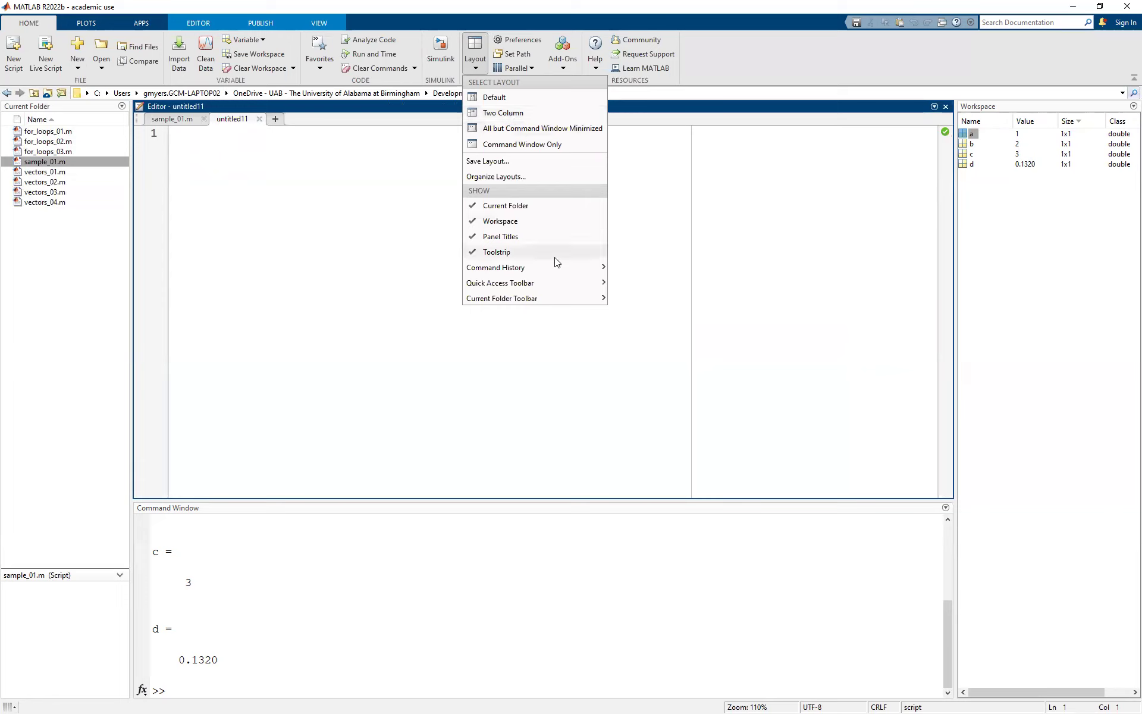
pyautogui.moveTo(556, 266)
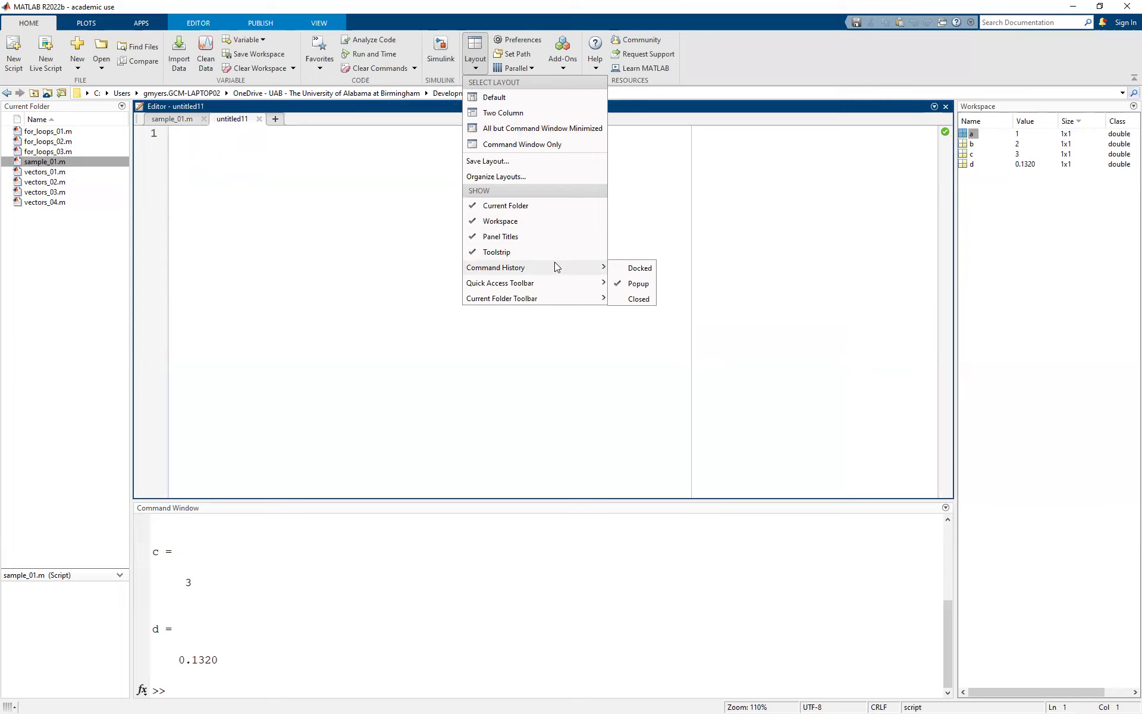
# Apply the Default layout, then narrow the Current Folder and Workspace panels to widen the editor
pyautogui.click(494, 99)
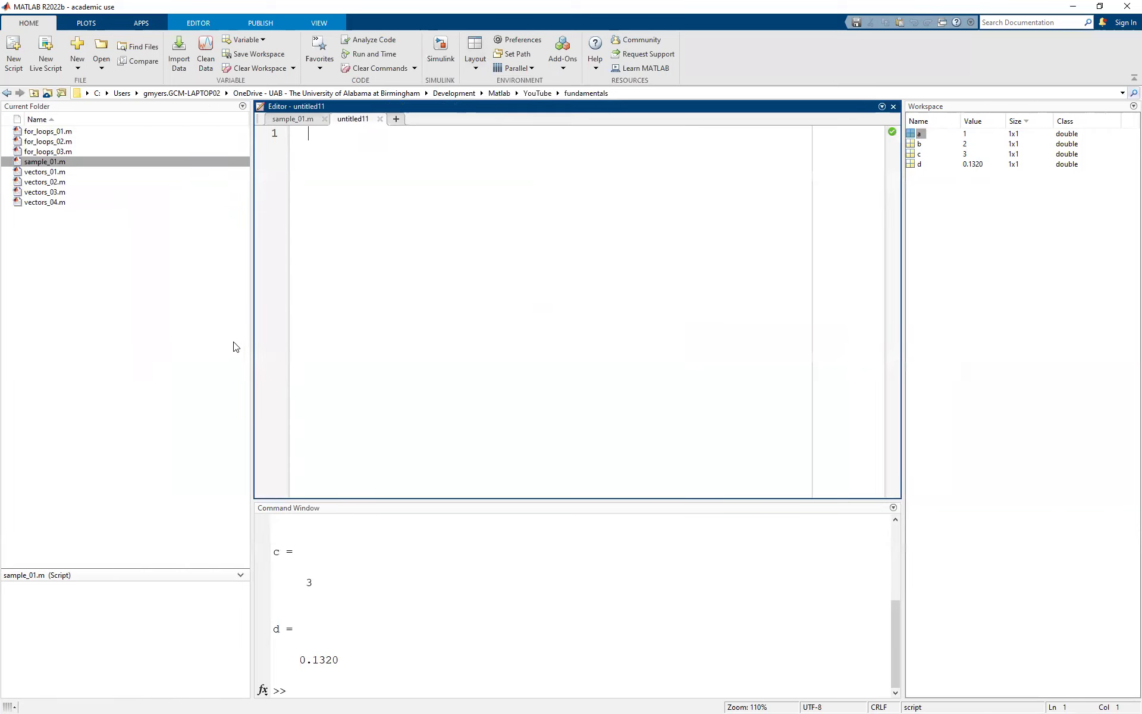
pyautogui.moveTo(252, 352); pyautogui.dragTo(123, 355)
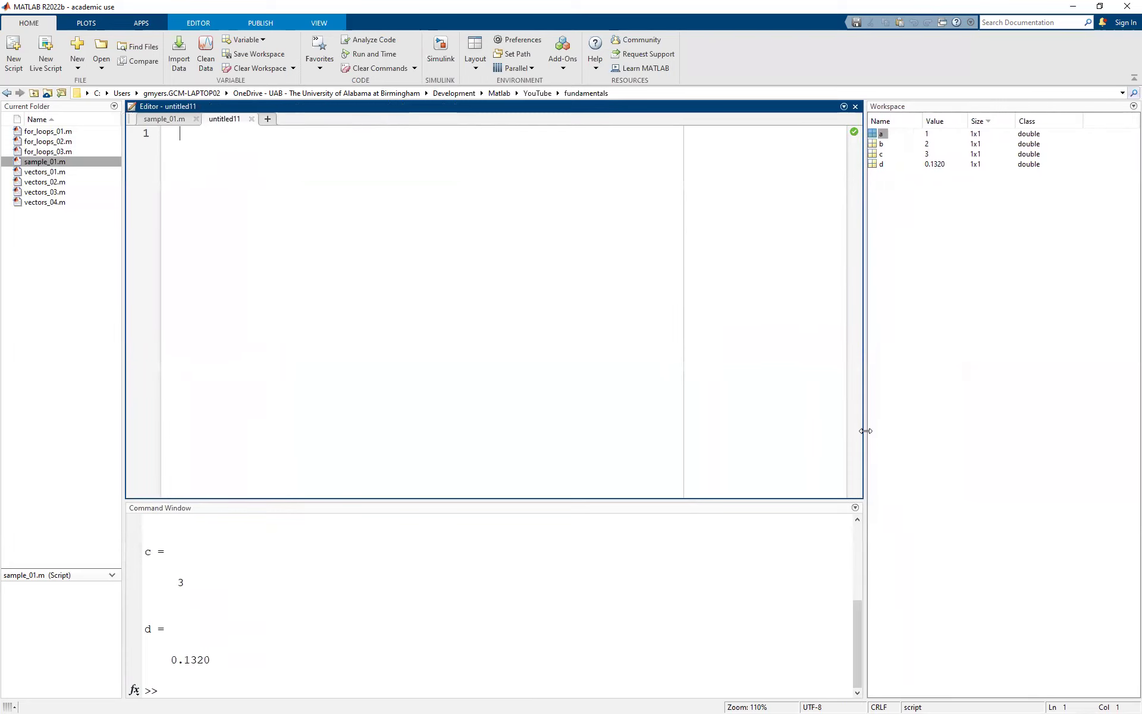
pyautogui.moveTo(865, 432); pyautogui.dragTo(975, 434)
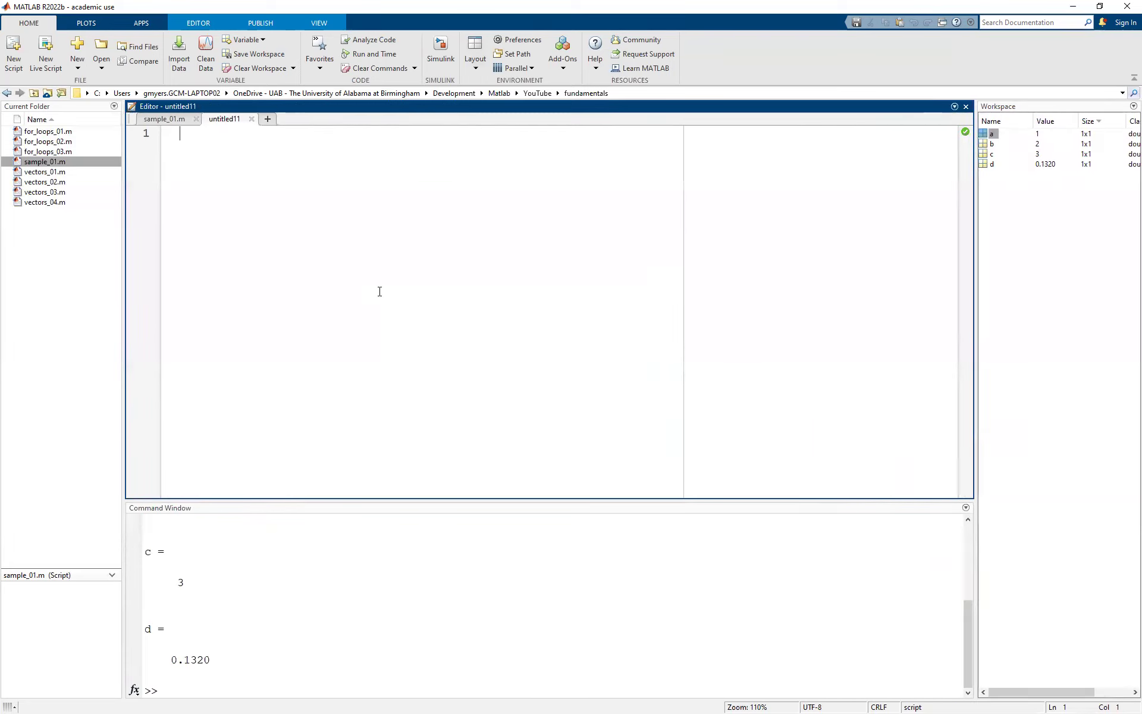